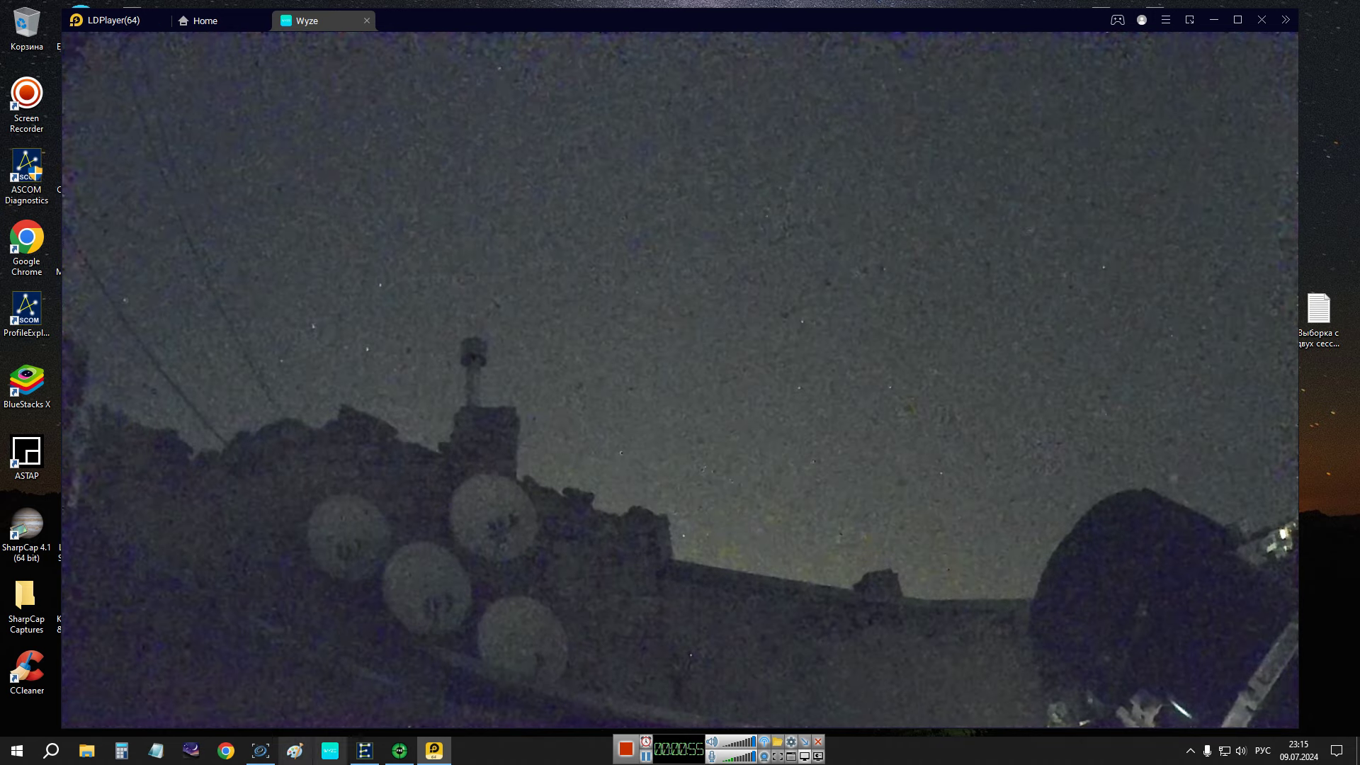
Switch to N.I.N.A. and inspect the pixel values of the bright star above the nebula in the latest 300 s exposure
left_click(260, 753)
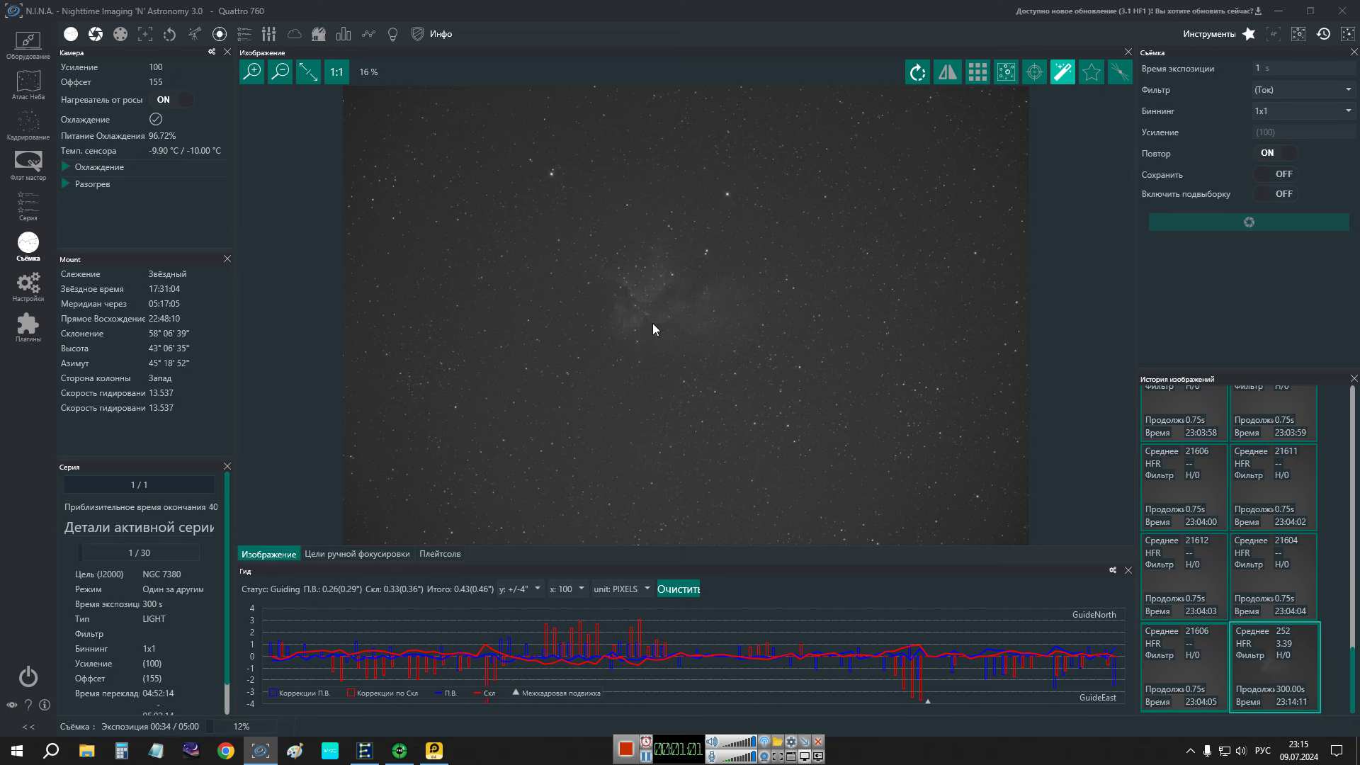
left_click(507, 572)
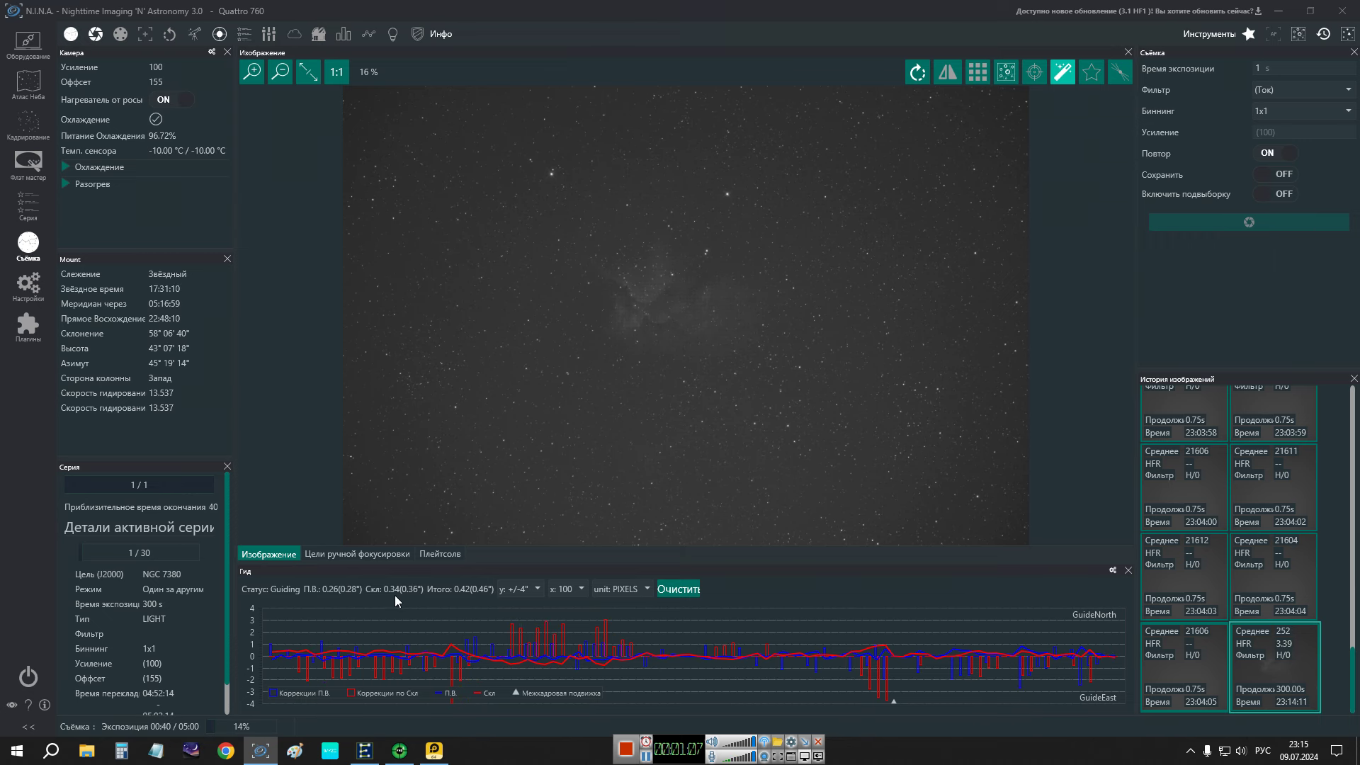
scroll(645, 360, "up", 4)
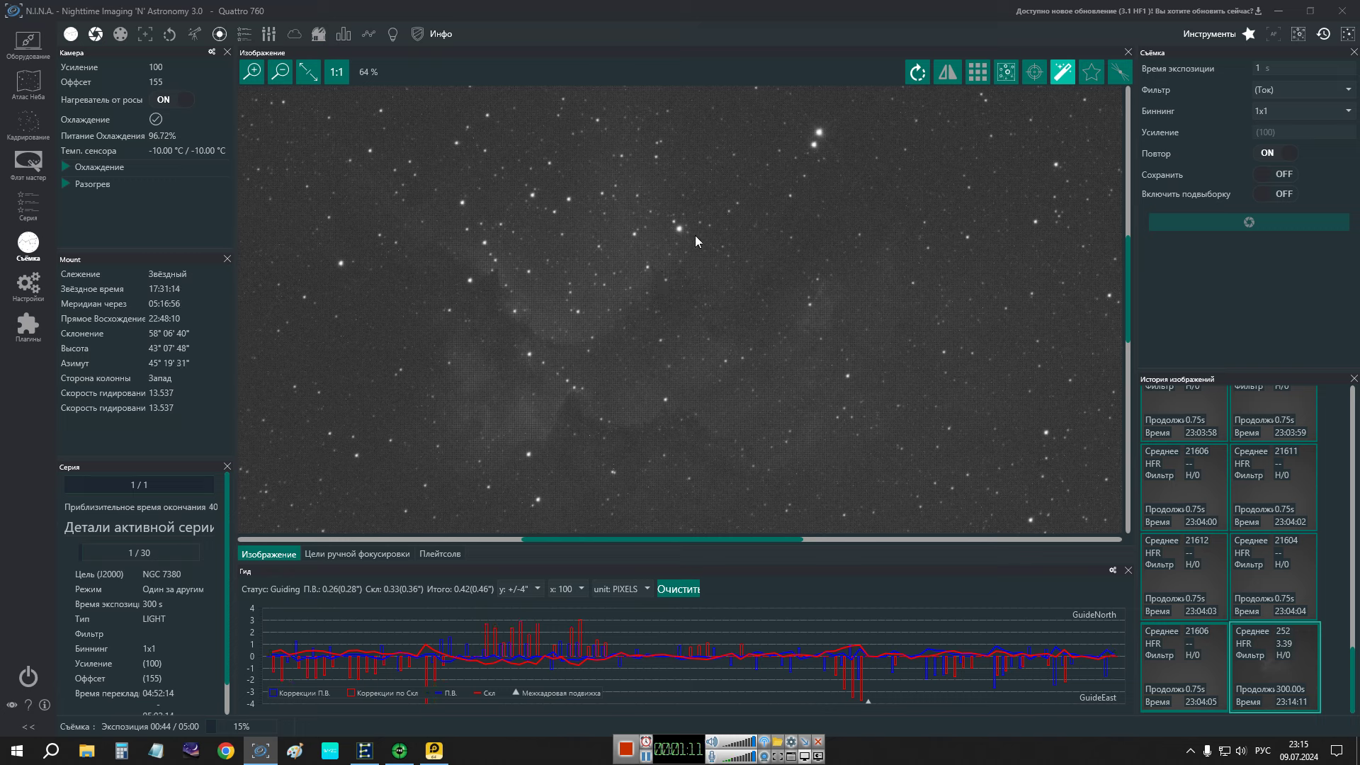
left_click_drag(673, 243, 633, 383)
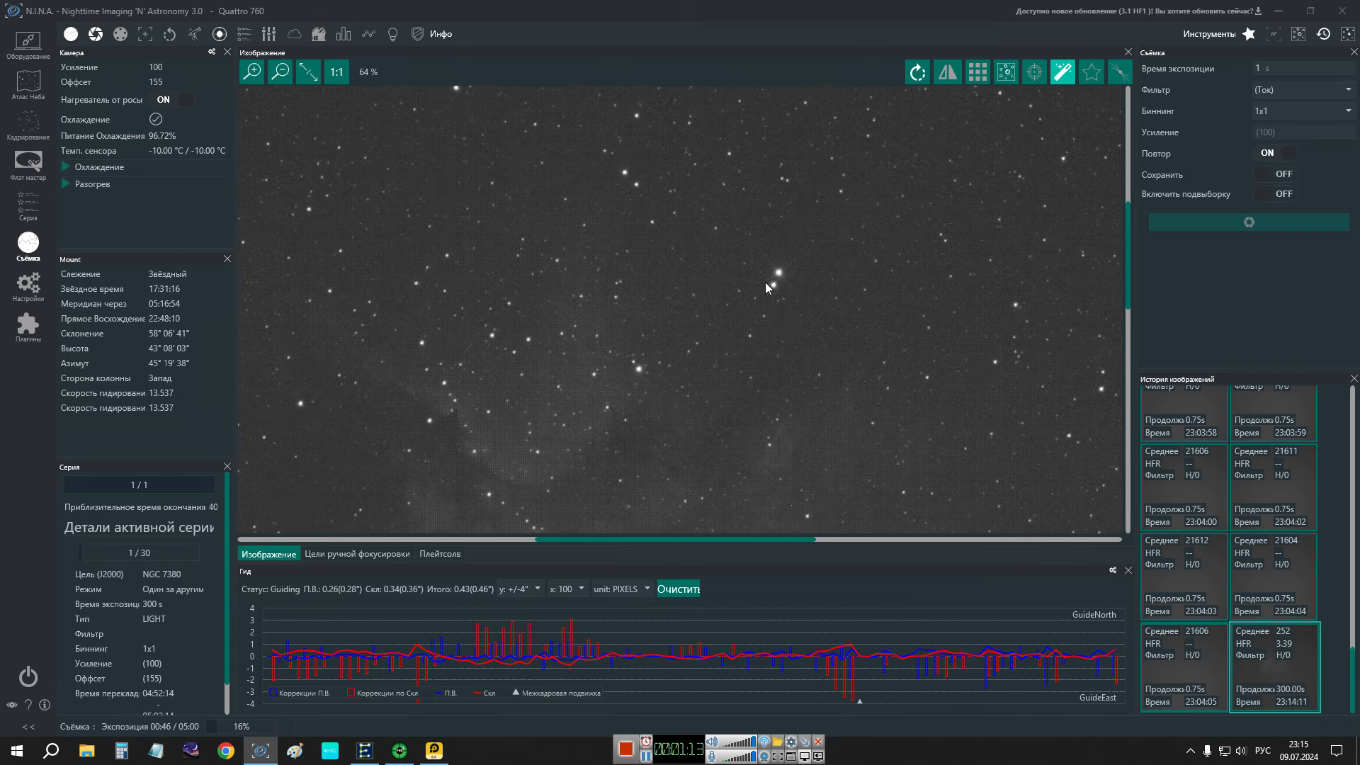
left_click_drag(699, 306, 703, 377)
left_click_drag(911, 342, 792, 200)
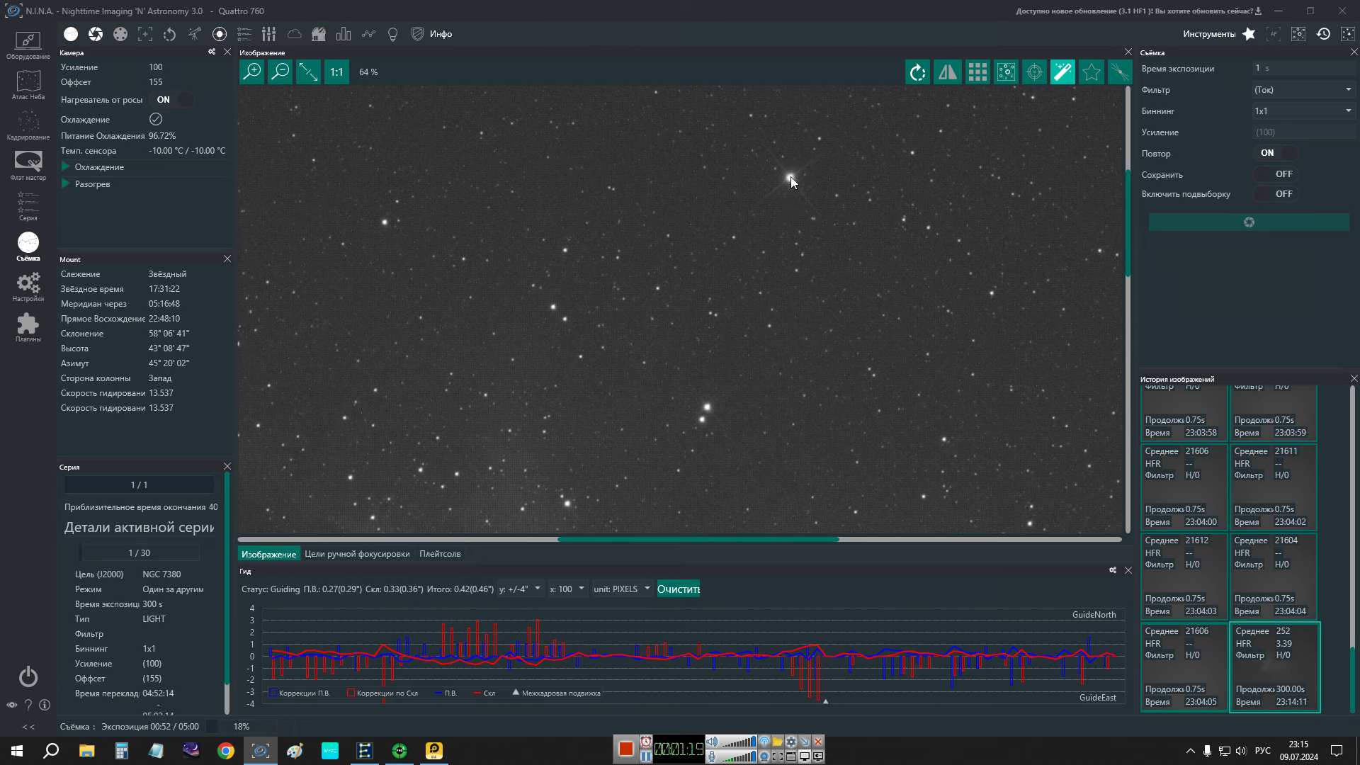
right_click(791, 176)
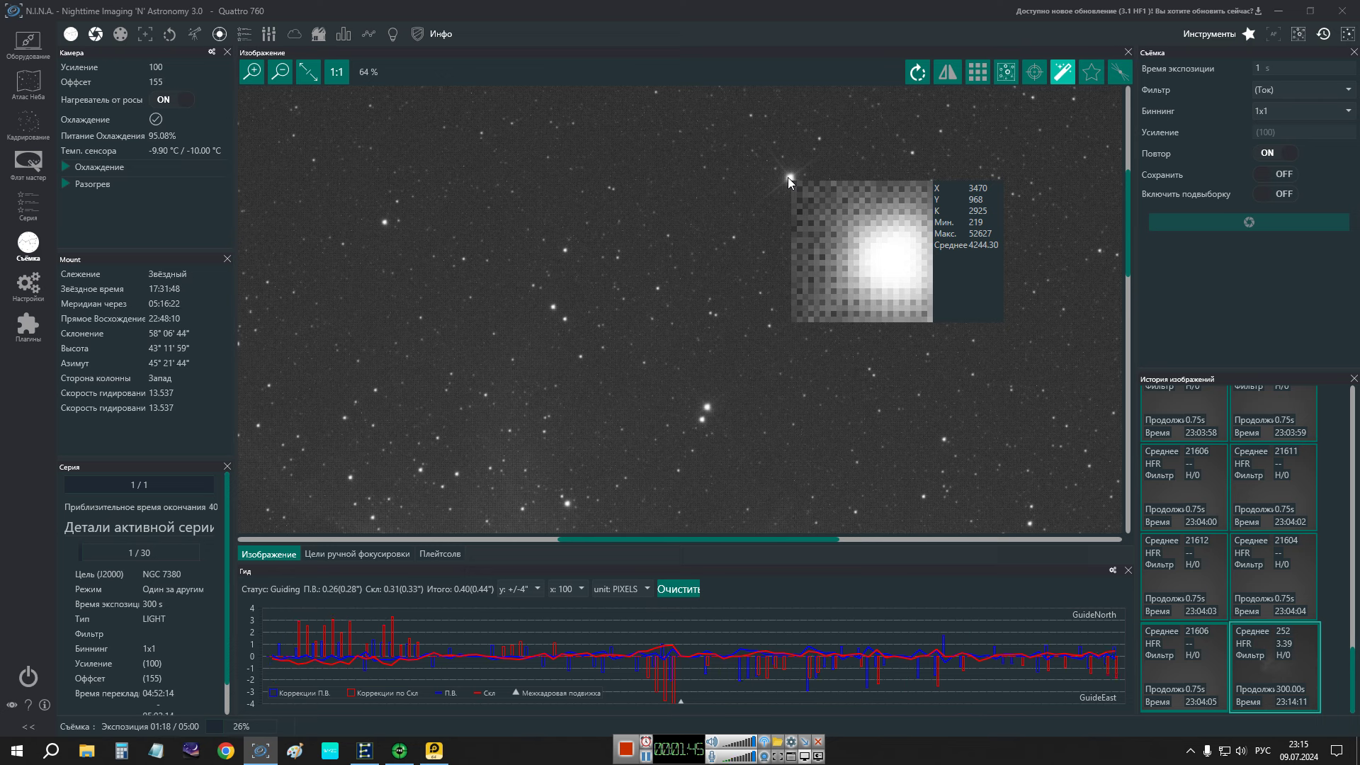
scroll(787, 177, "down", 5)
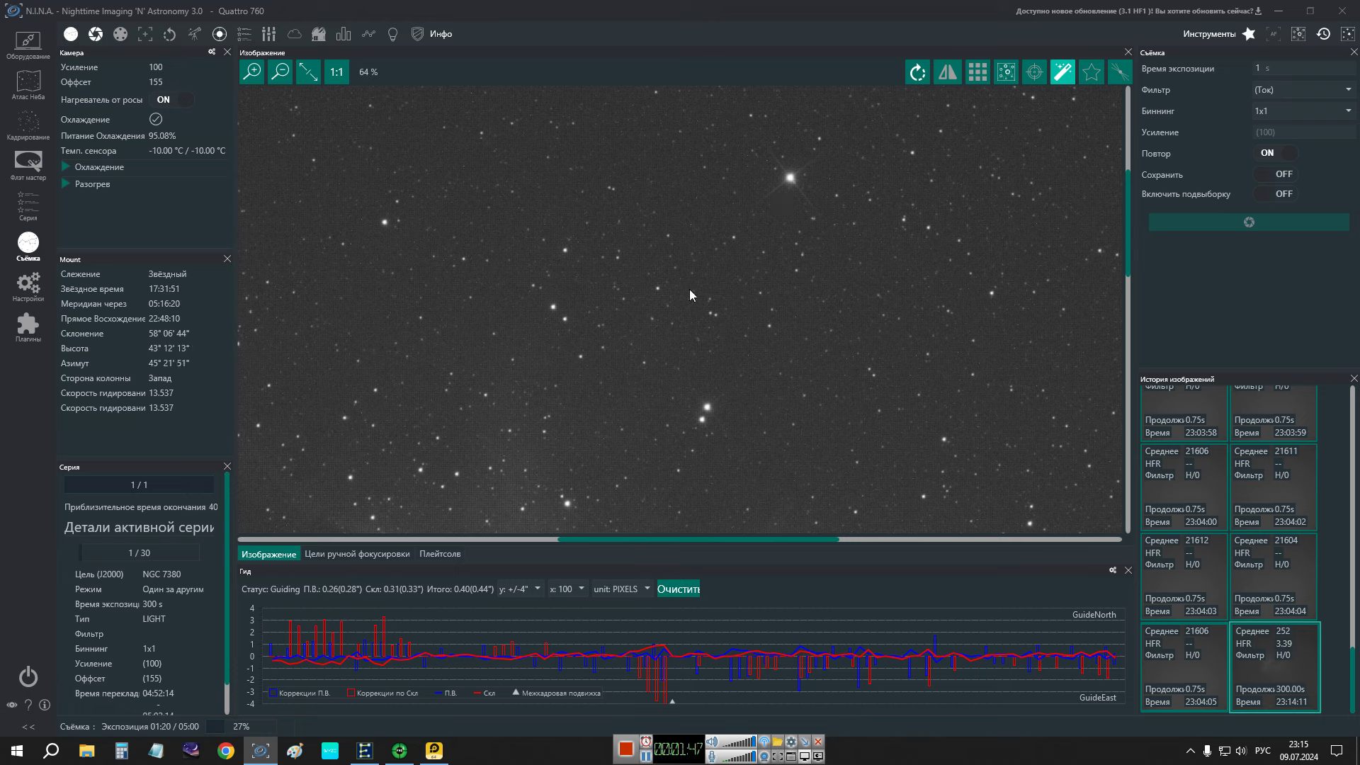
Examine the nebula's structure and the surrounding stars at close range in the 300 s exposure
scroll(688, 291, "down", 1)
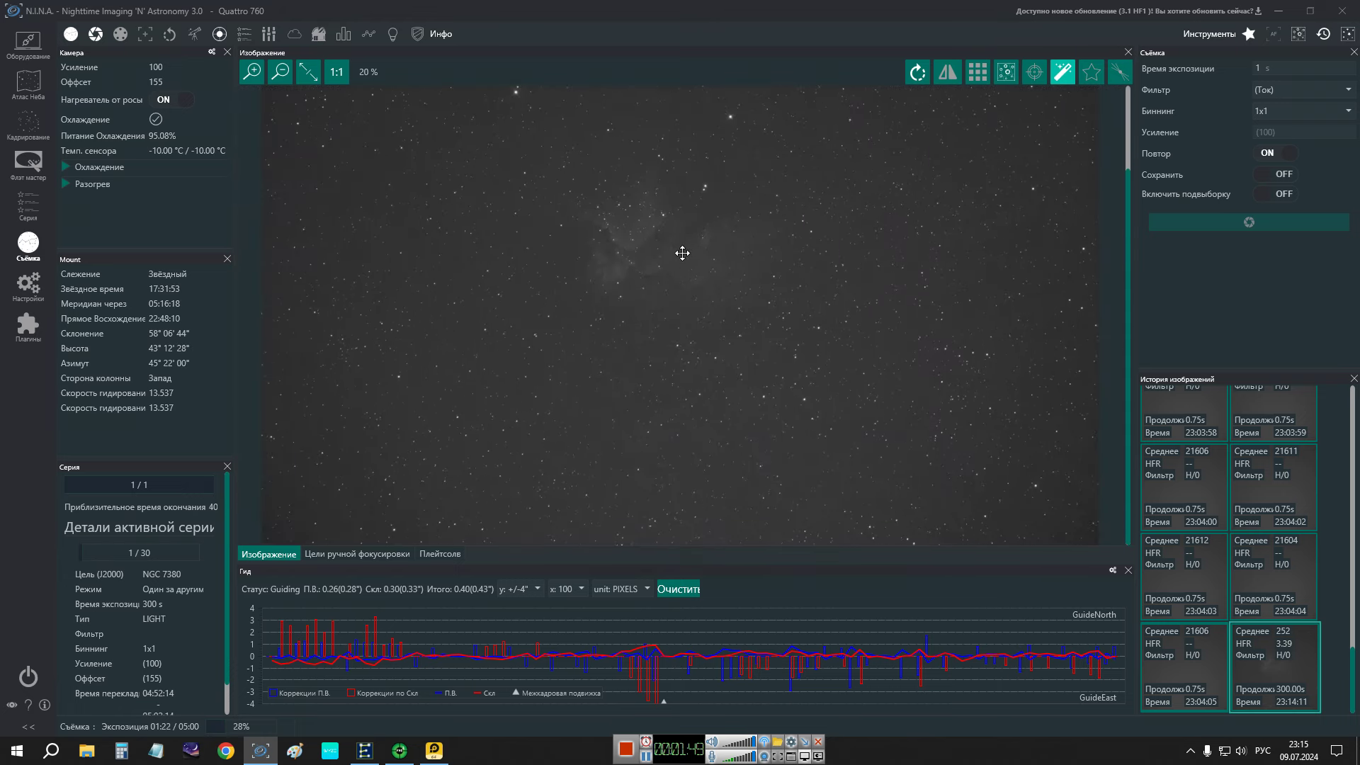
scroll(589, 266, "up", 4)
scroll(607, 266, "up", 3)
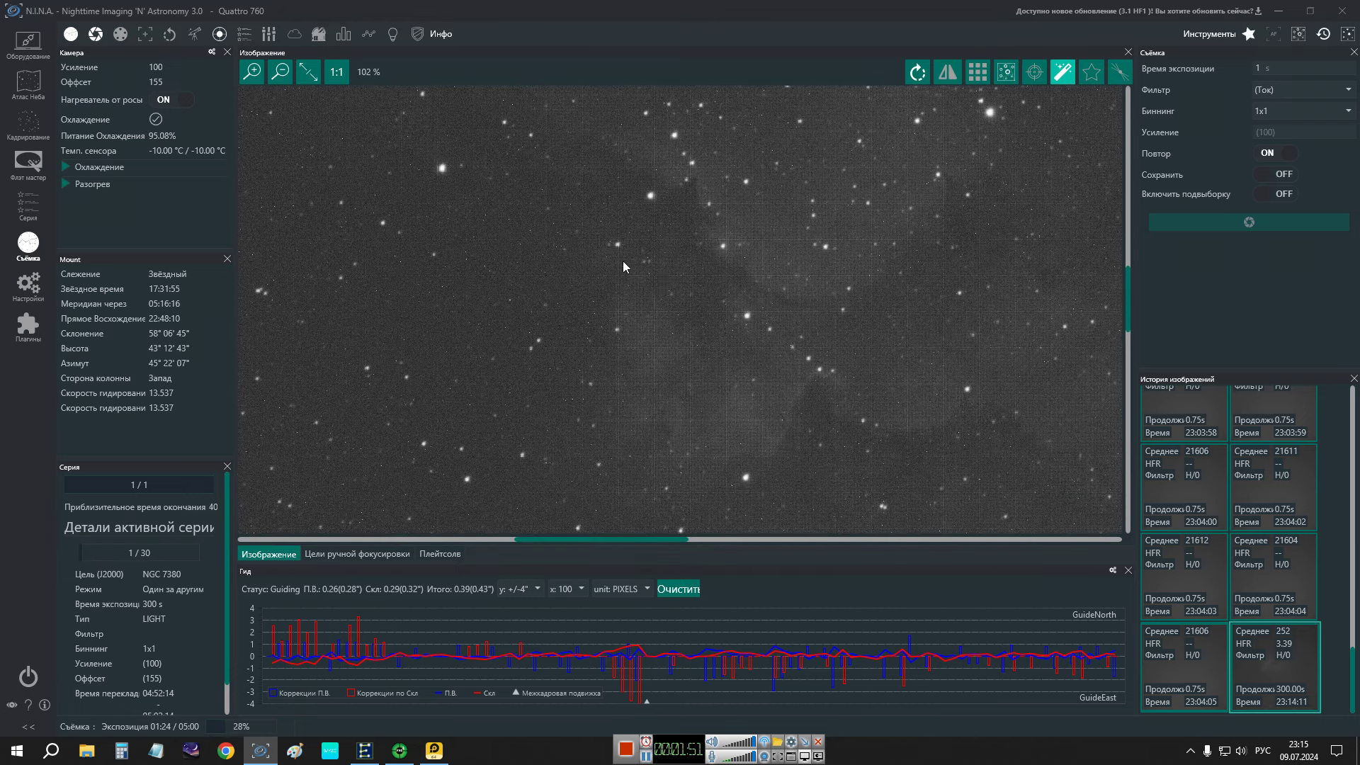
left_click_drag(671, 287, 554, 330)
right_click(641, 288)
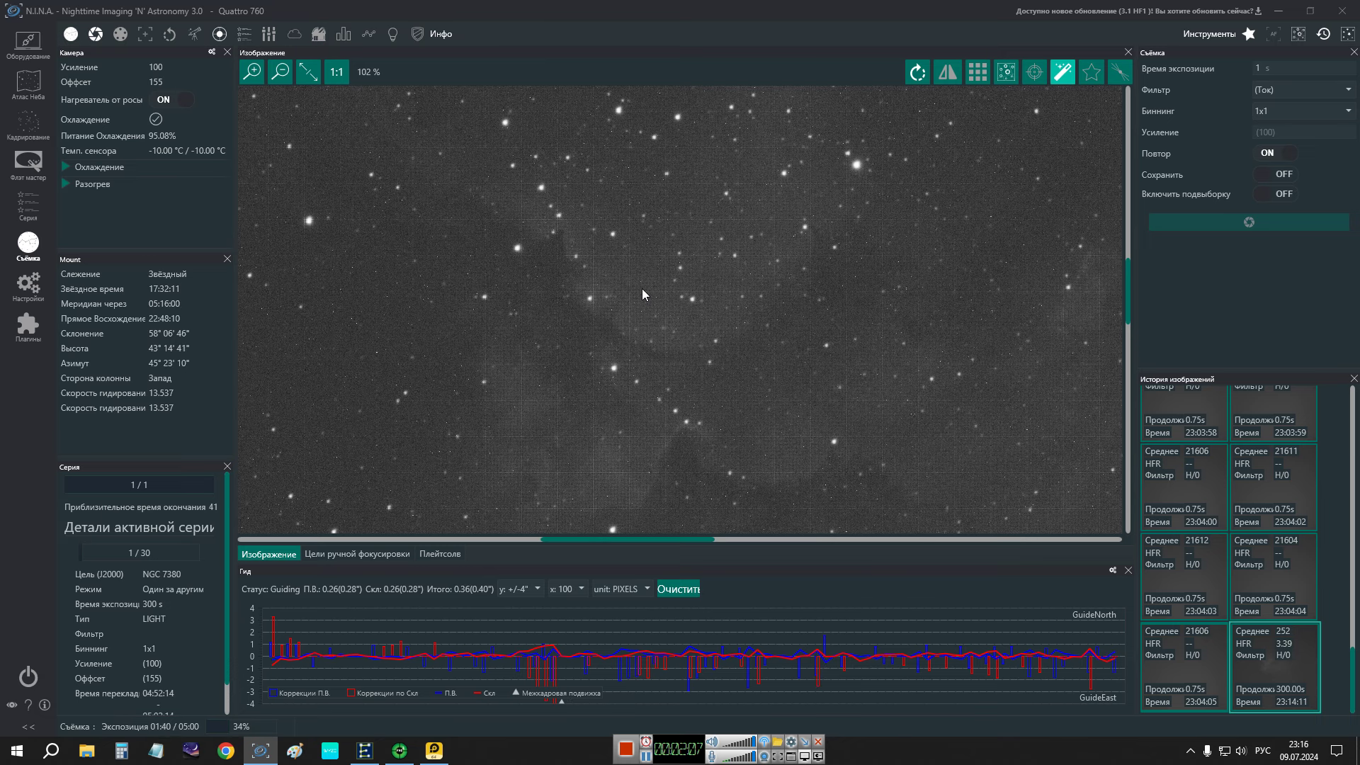
scroll(641, 287, "down", 1)
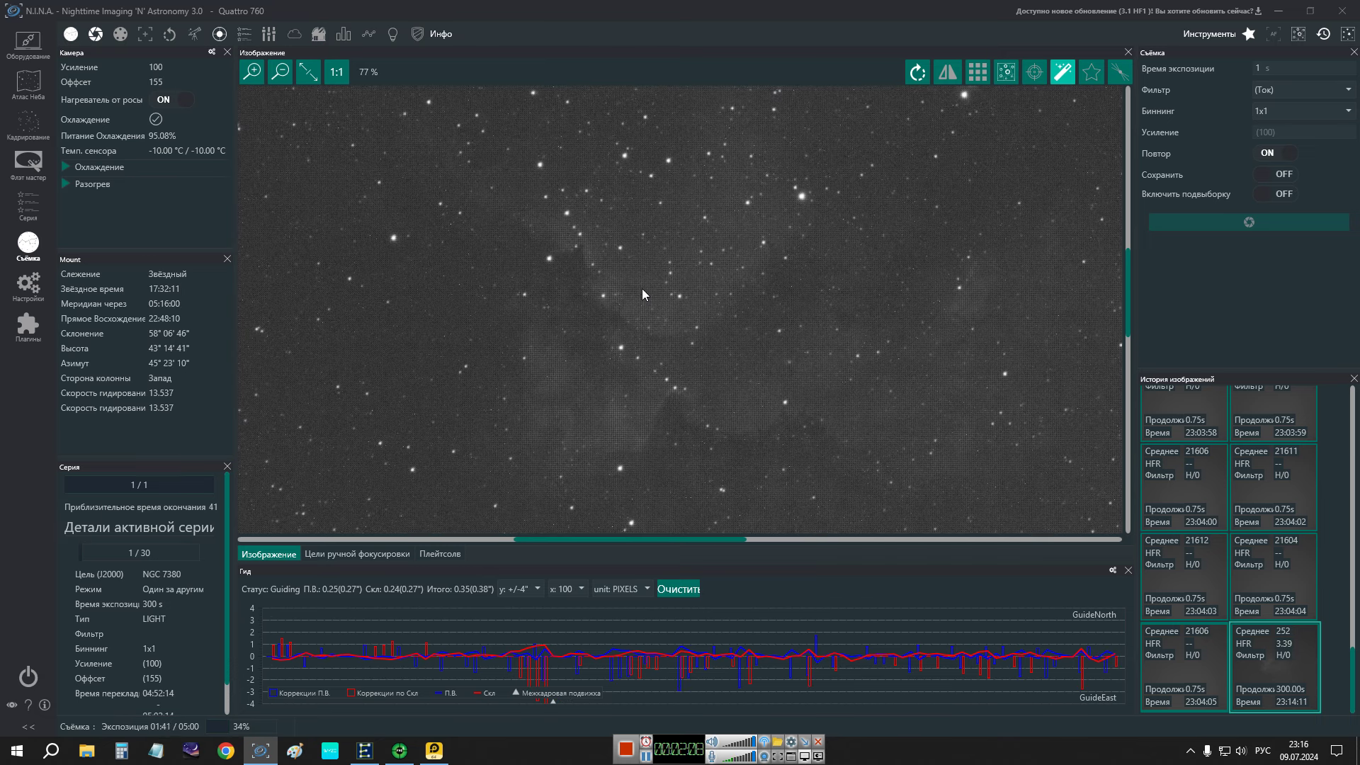
right_click(548, 258)
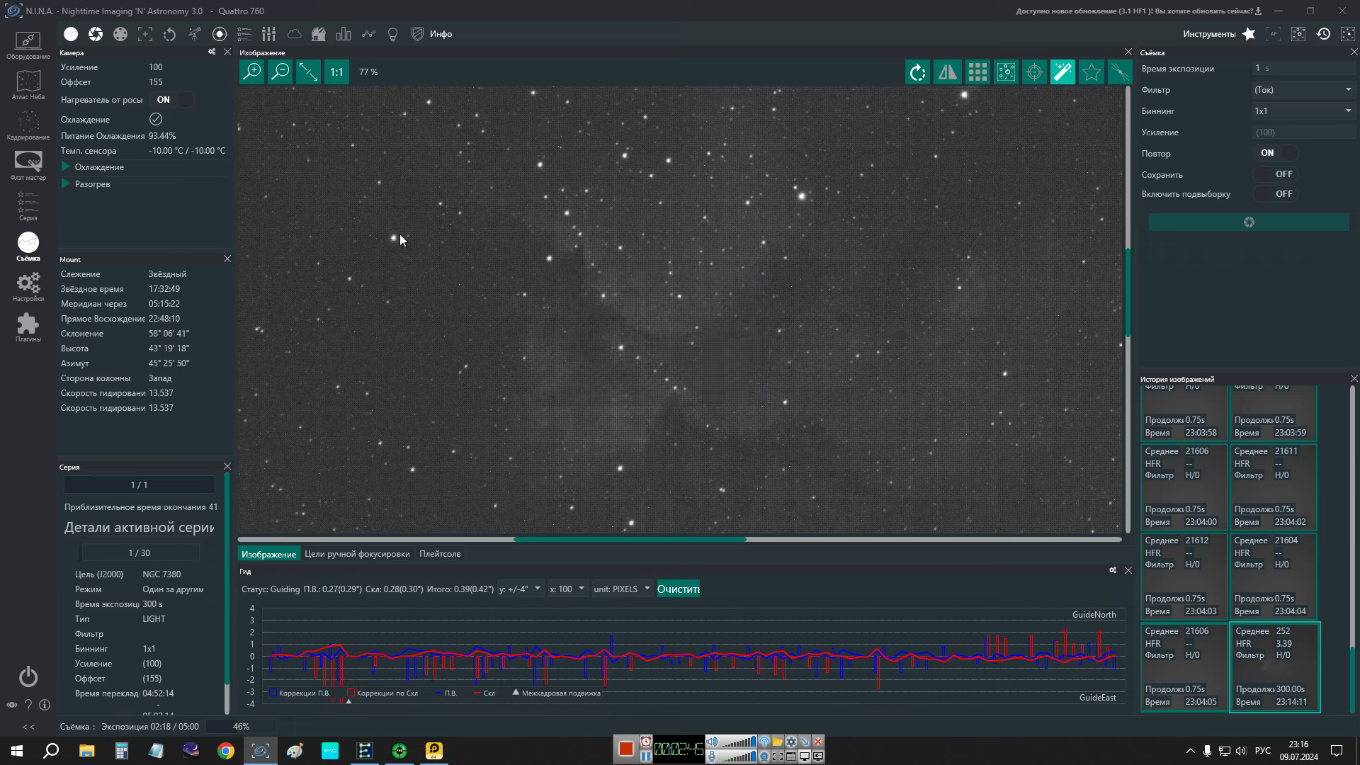
mouse_move(393, 237)
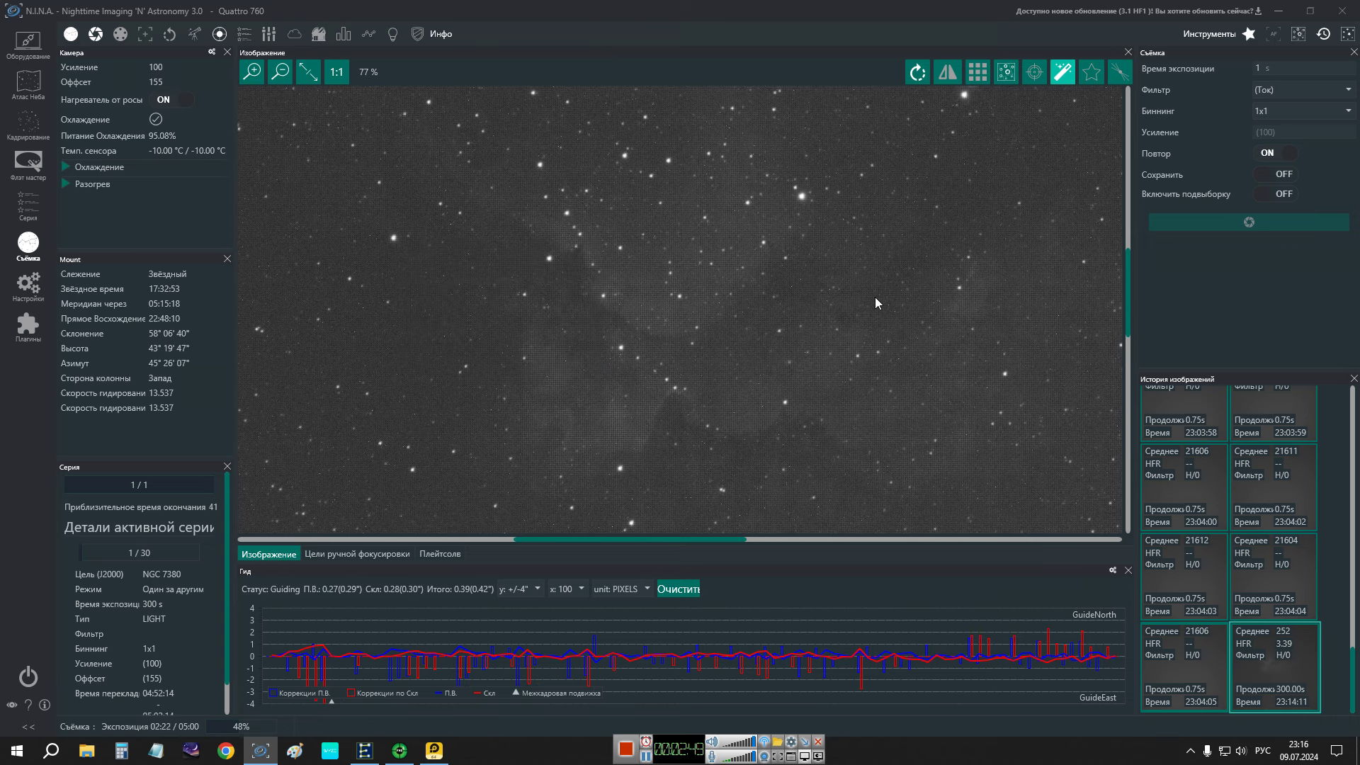
scroll(874, 296, "down", 5)
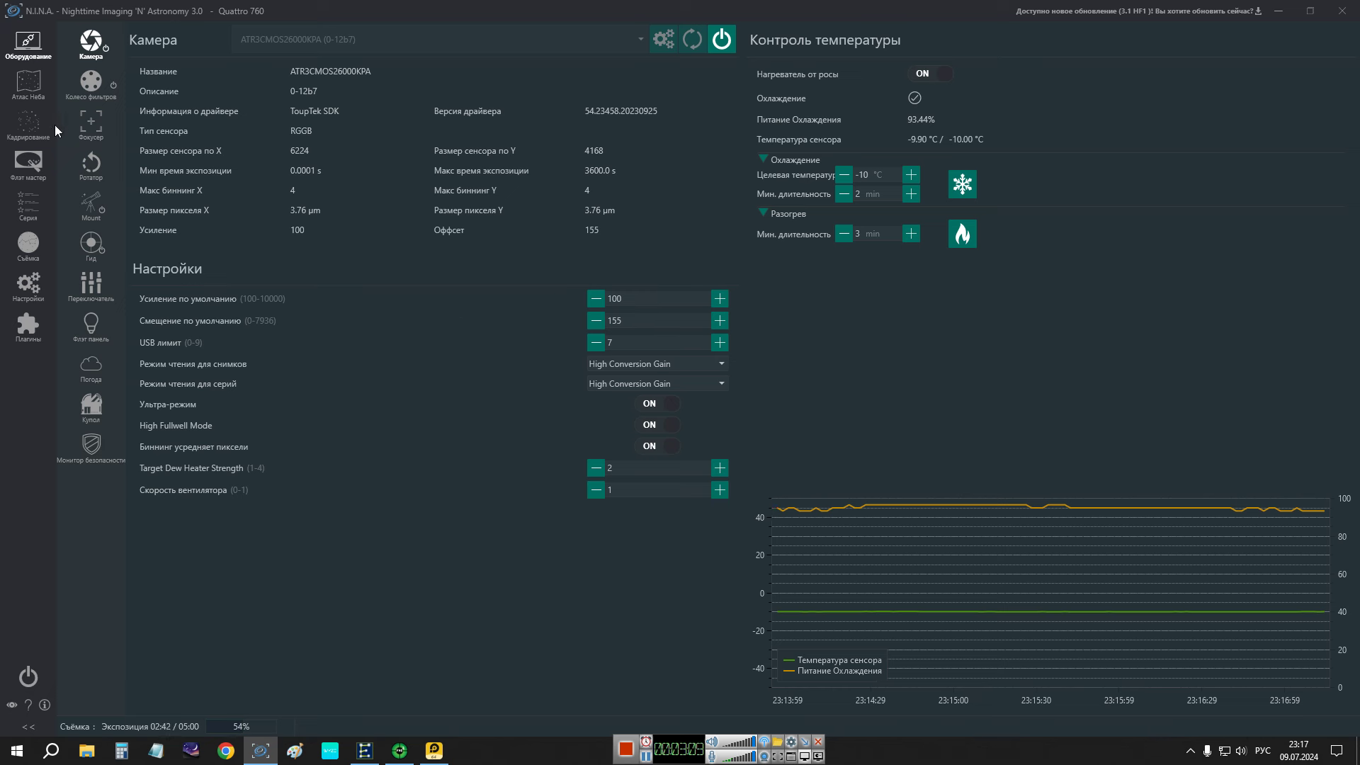
Return to the imaging view and inspect the pixel values of the close star pair and the brightest star above the nebula
left_click(29, 248)
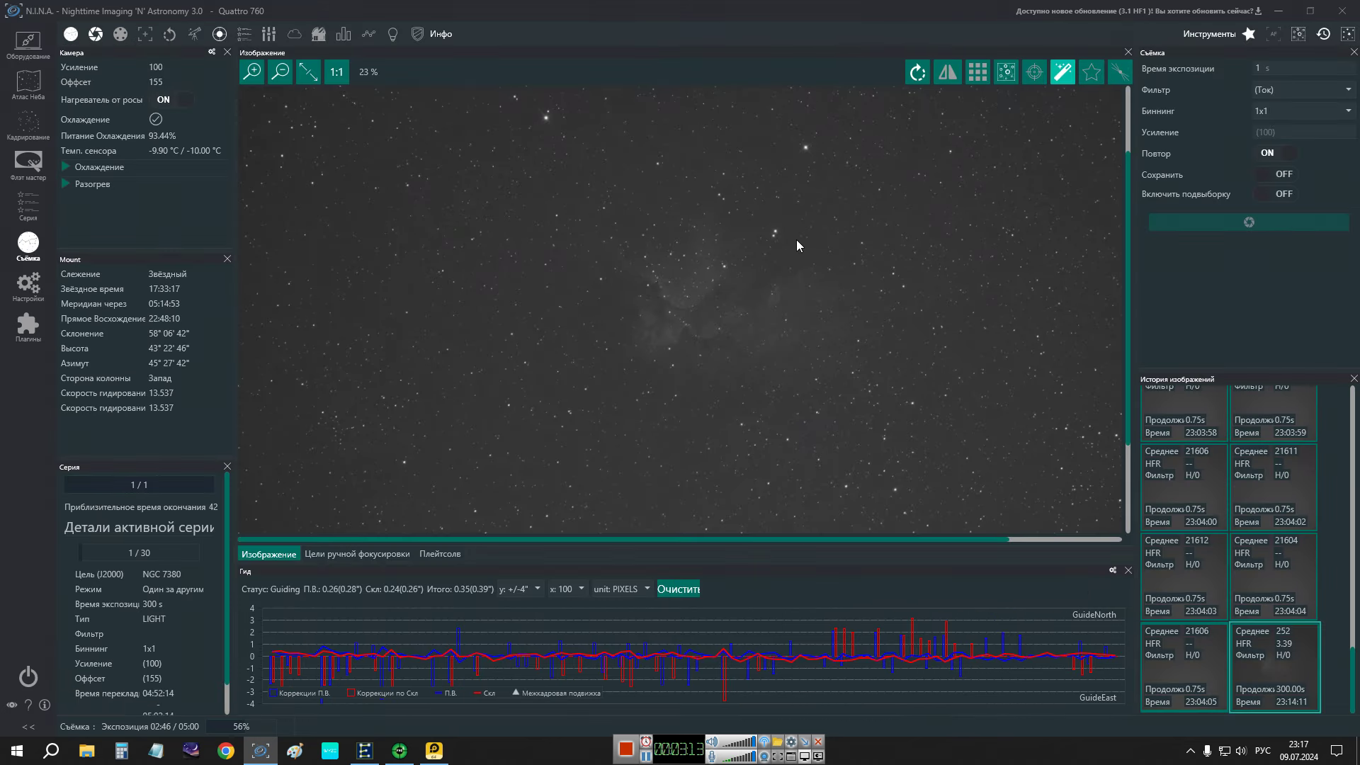
scroll(776, 235, "up", 2)
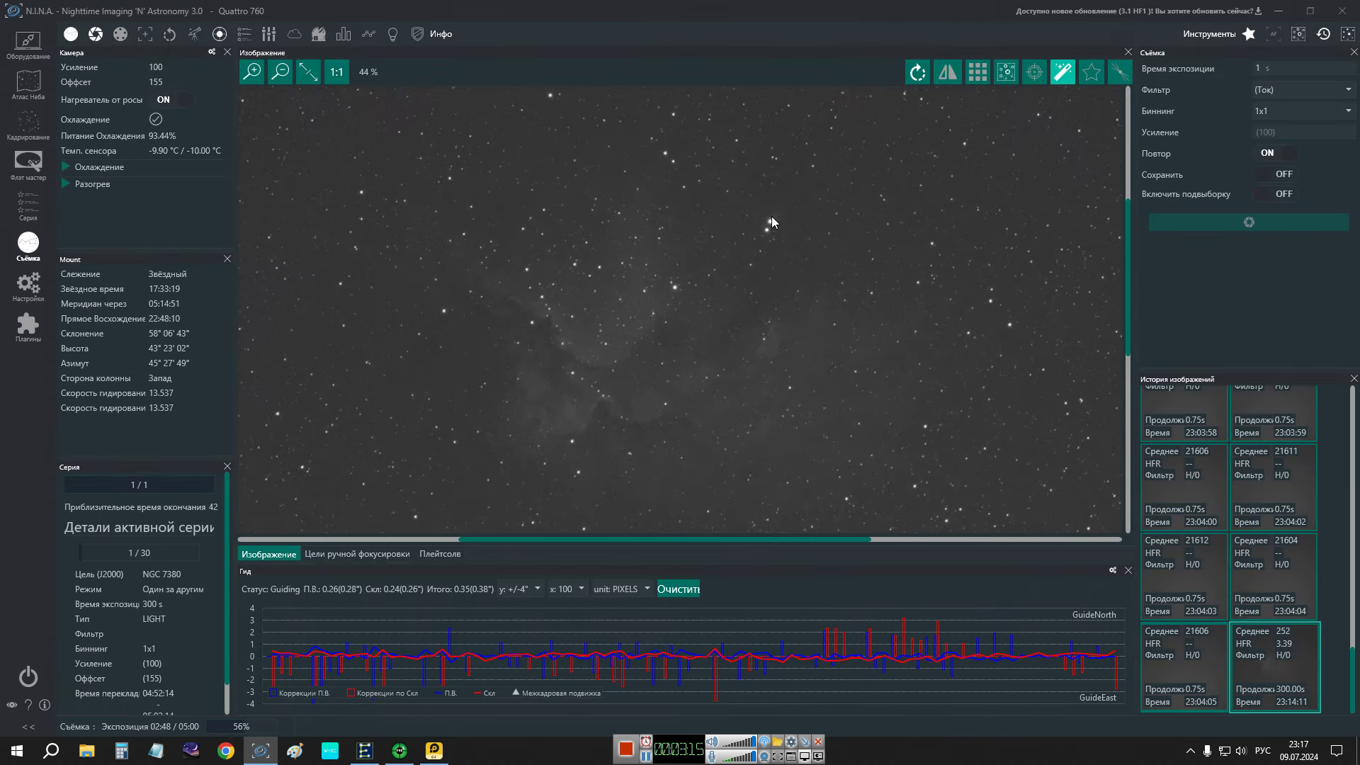
mouse_move(770, 224)
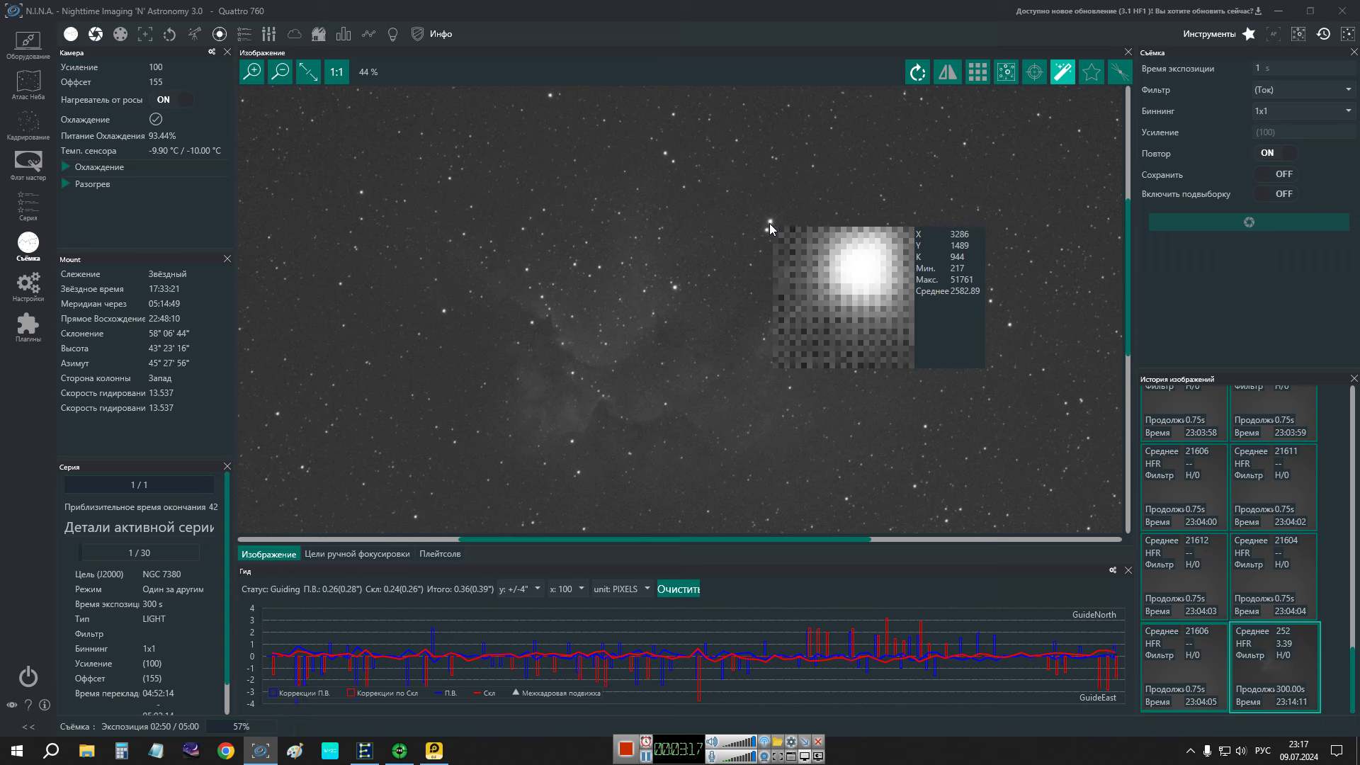
left_click_drag(572, 193, 614, 265)
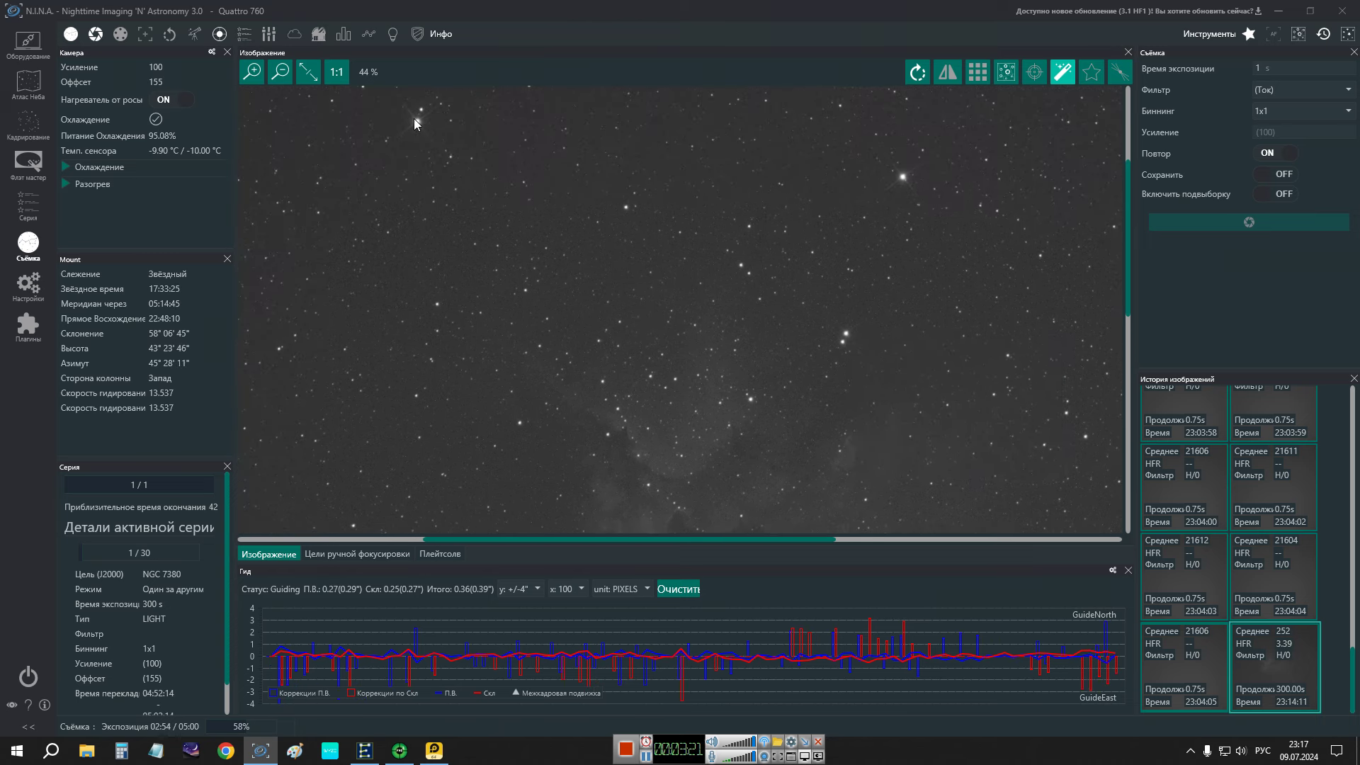
mouse_move(417, 119)
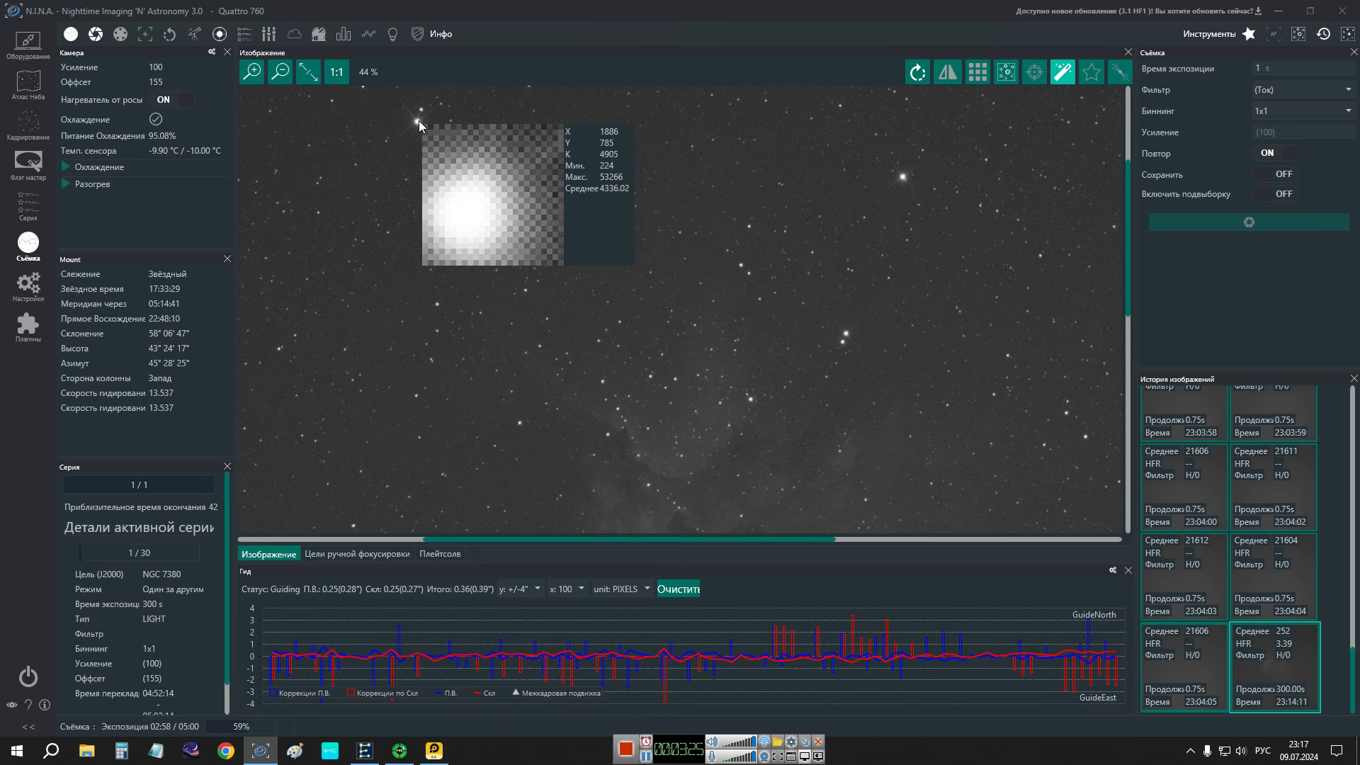
scroll(605, 243, "down", 5)
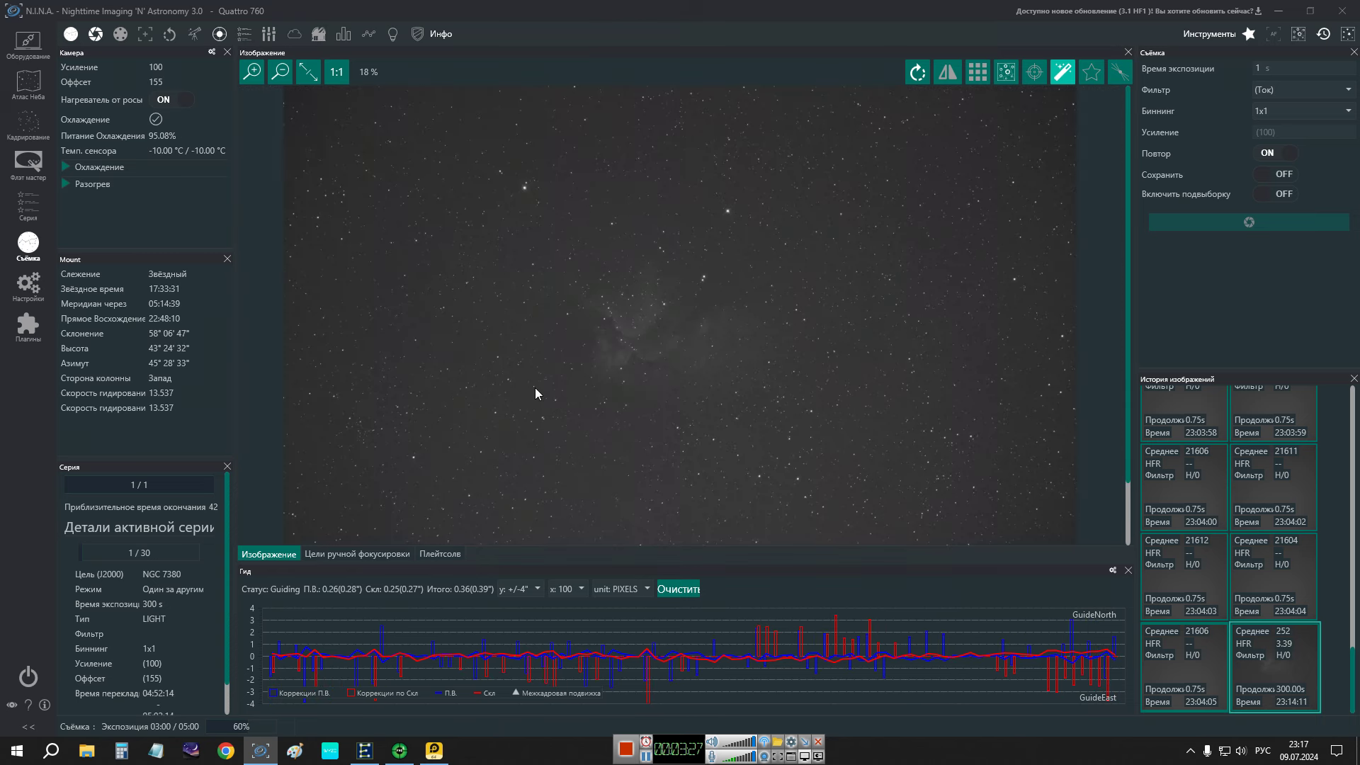
Examine the nebula's details and the pixel values of a fainter star in the surrounding field, ending on the whole frame
scroll(615, 368, "up", 3)
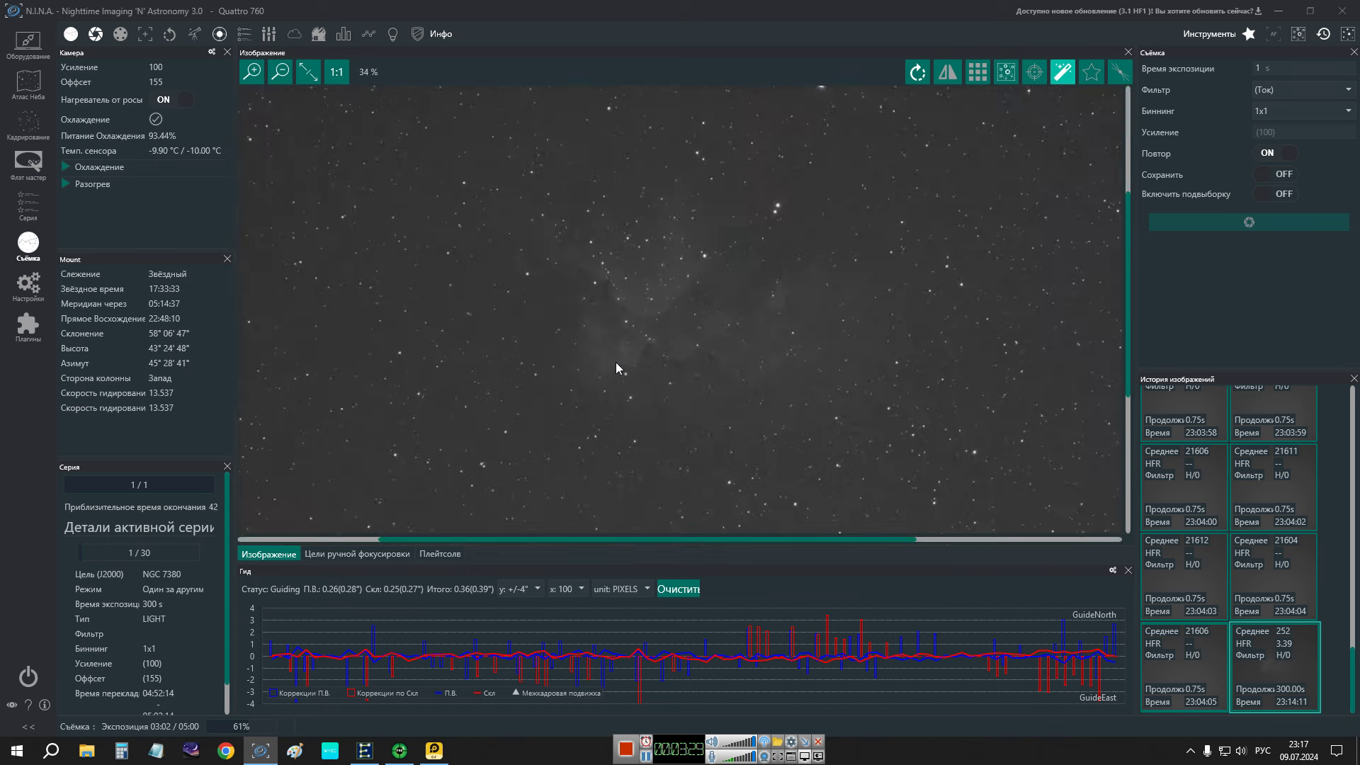
scroll(615, 368, "up", 1)
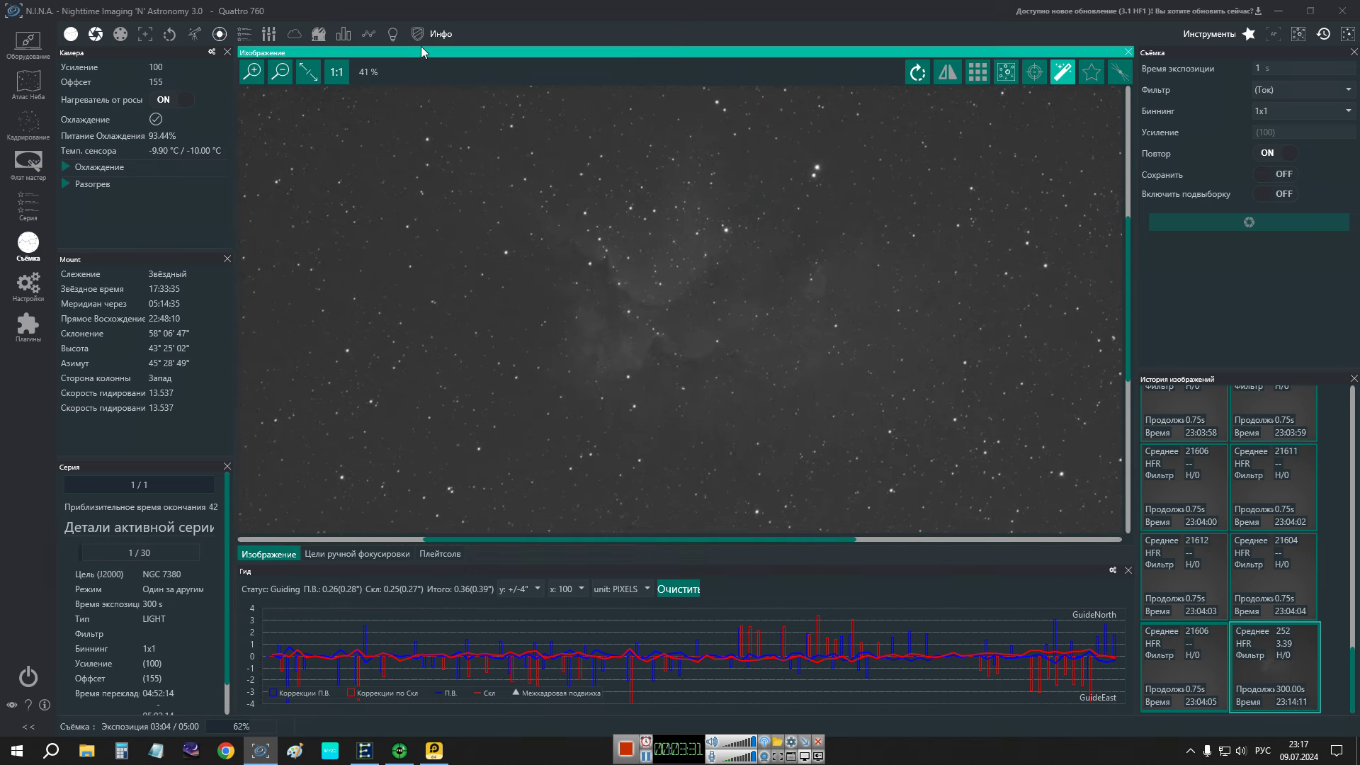
scroll(666, 296, "up", 3)
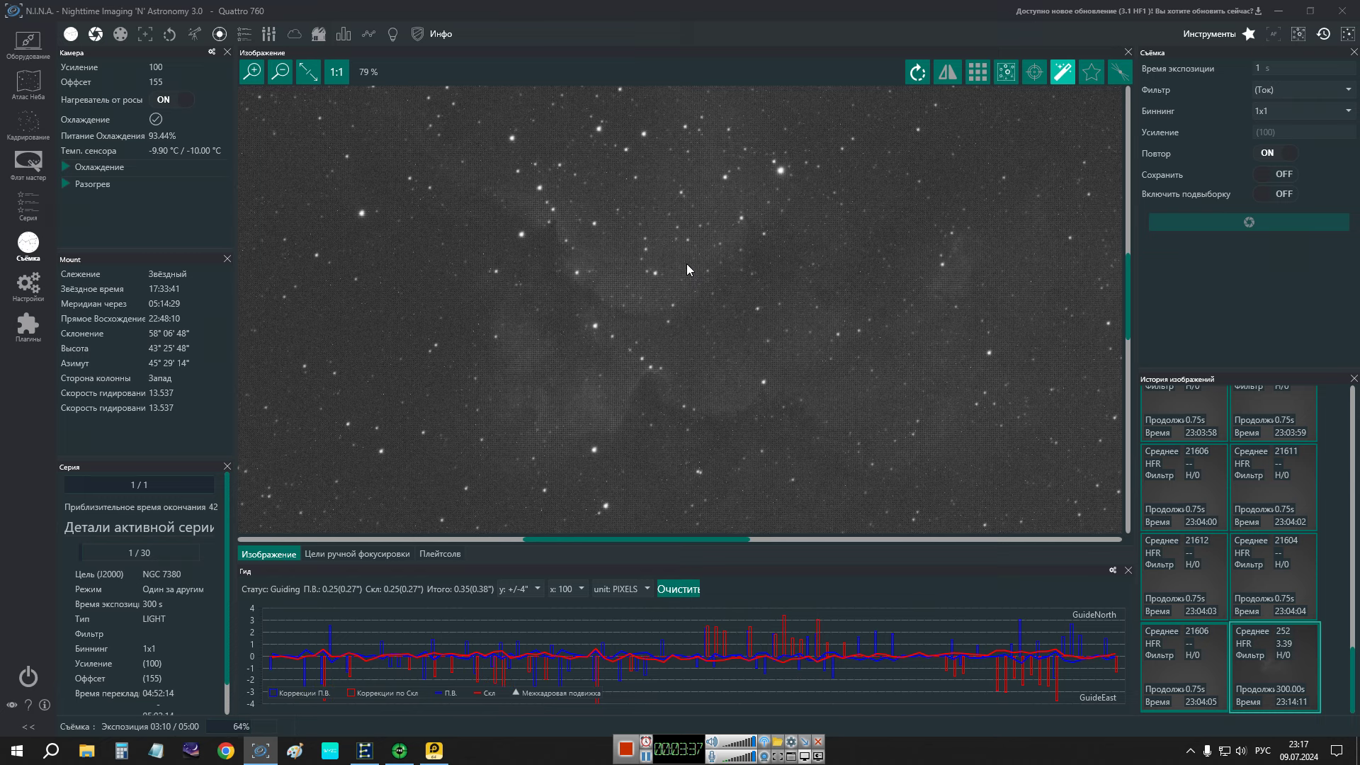
scroll(669, 293, "down", 3)
scroll(674, 292, "down", 4)
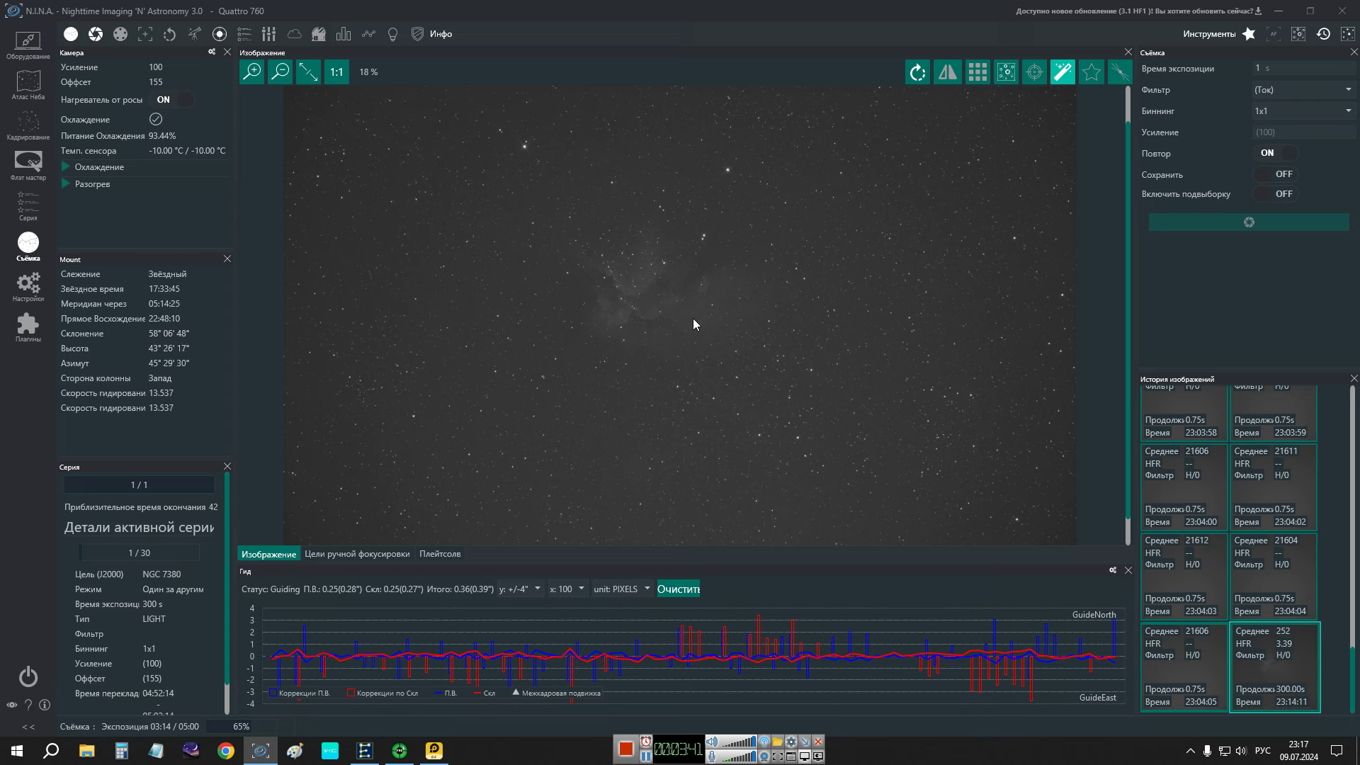
scroll(698, 313, "up", 5)
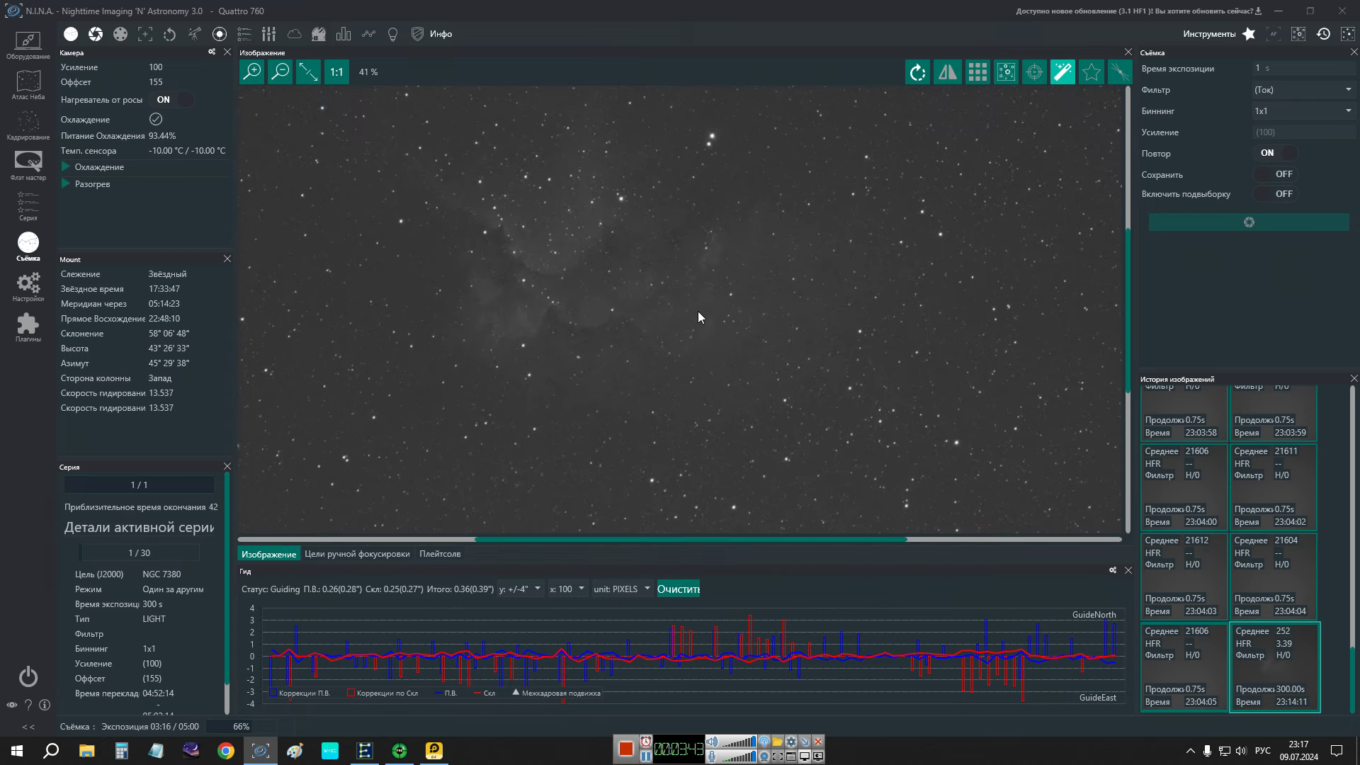
scroll(715, 294, "up", 1)
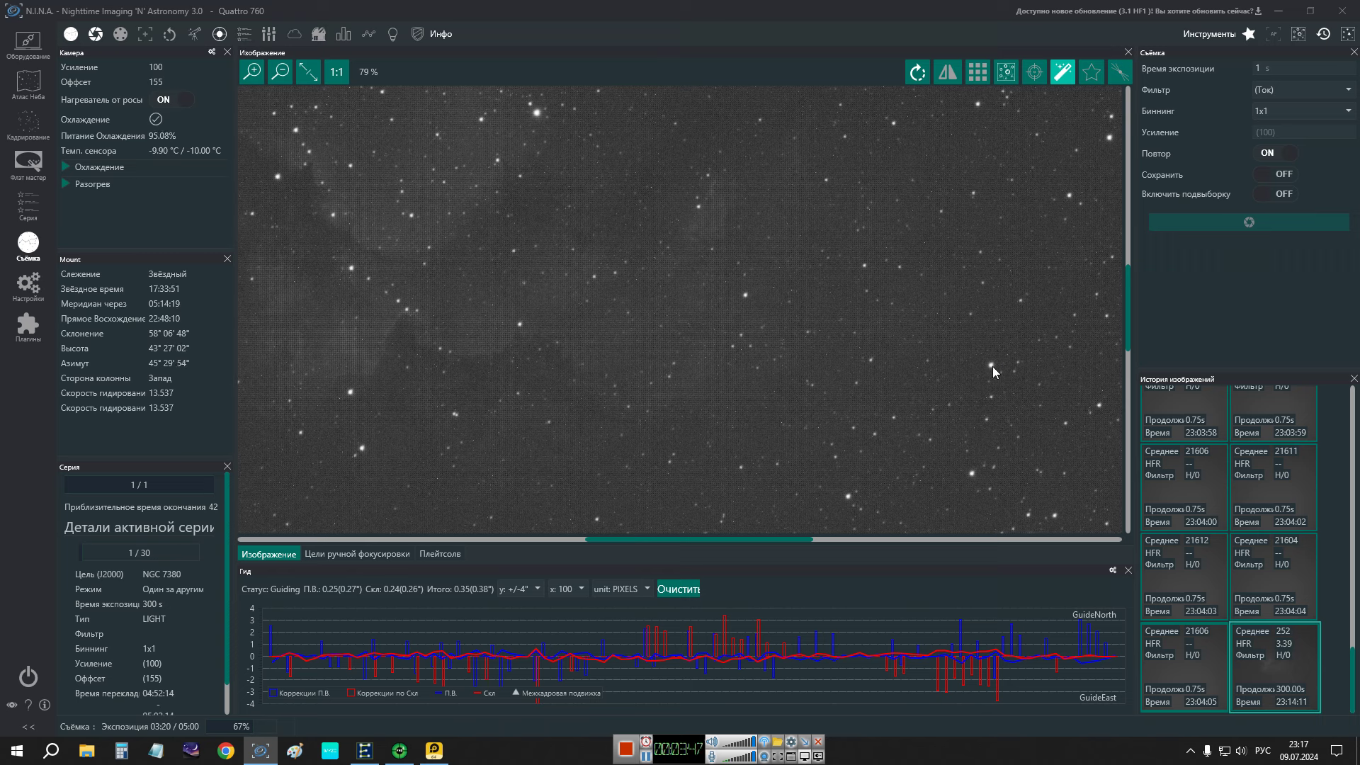
mouse_move(994, 365)
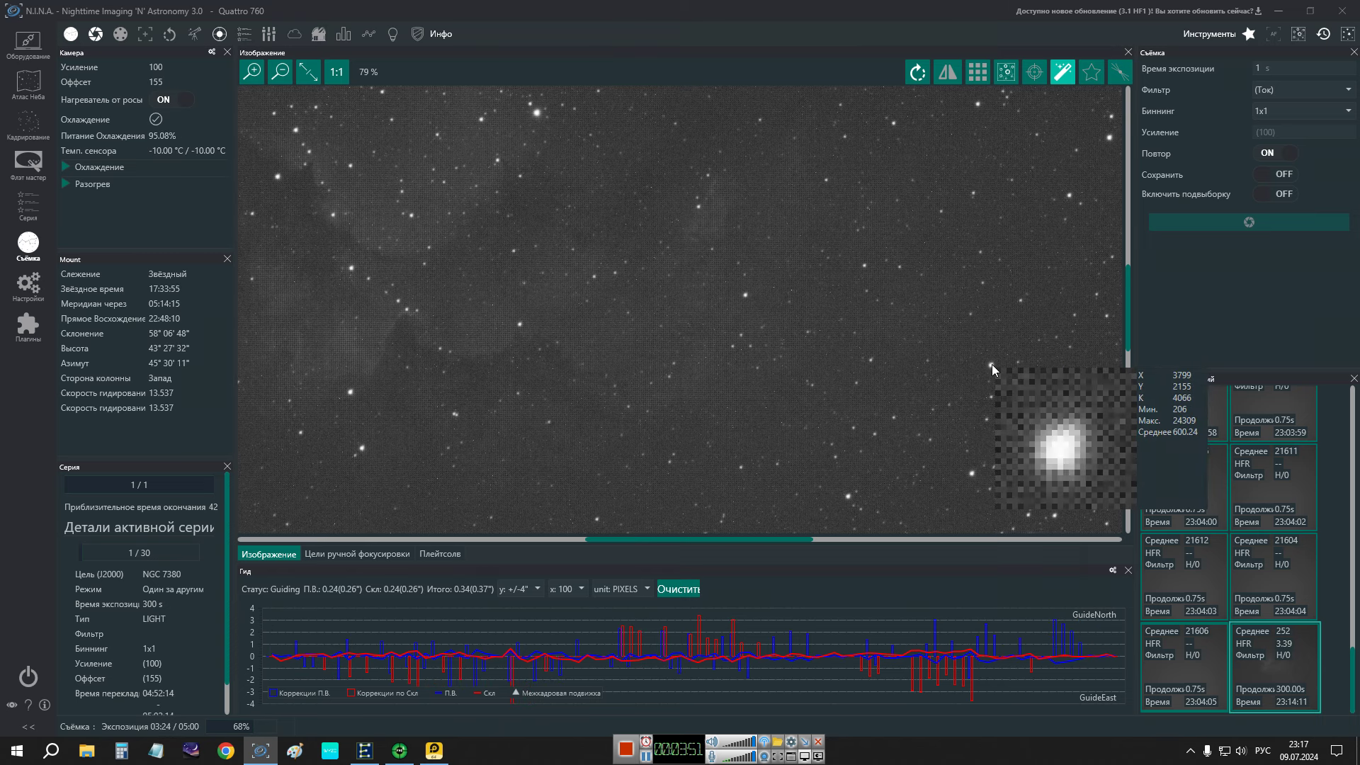
scroll(765, 359, "down", 6)
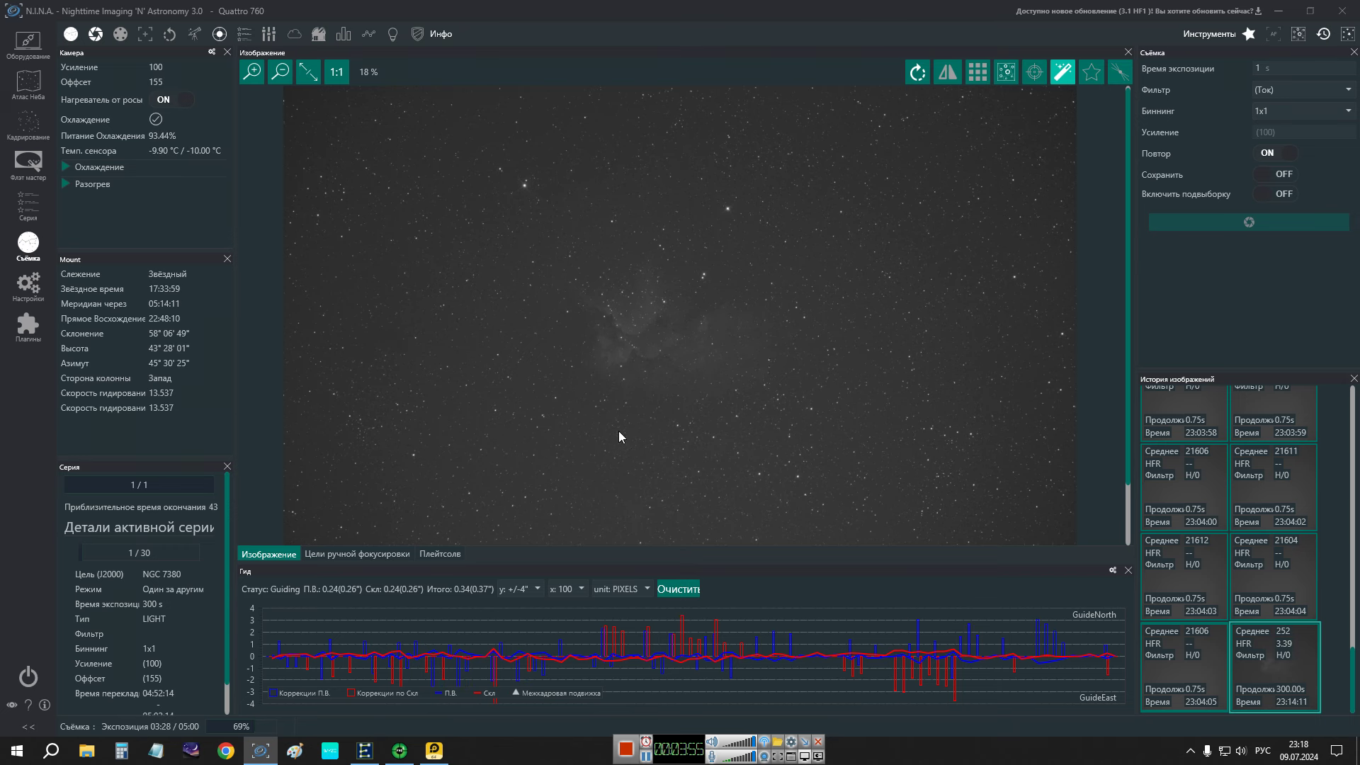
scroll(493, 388, "down", 1)
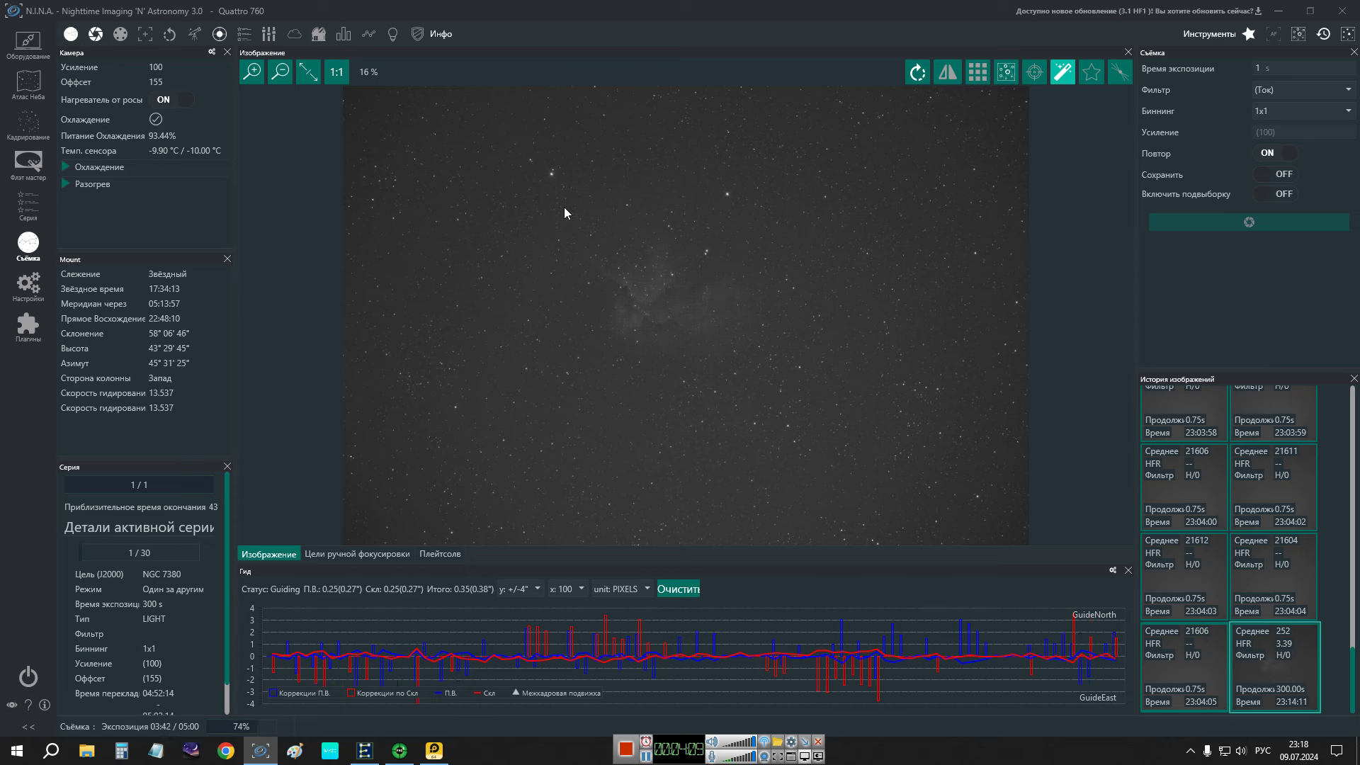
Open the 300 s FITS frame from QUATTRO\Targets\2024-07-09\LIGHT in ASIFitsView and enlarge the nebula
left_click(86, 750)
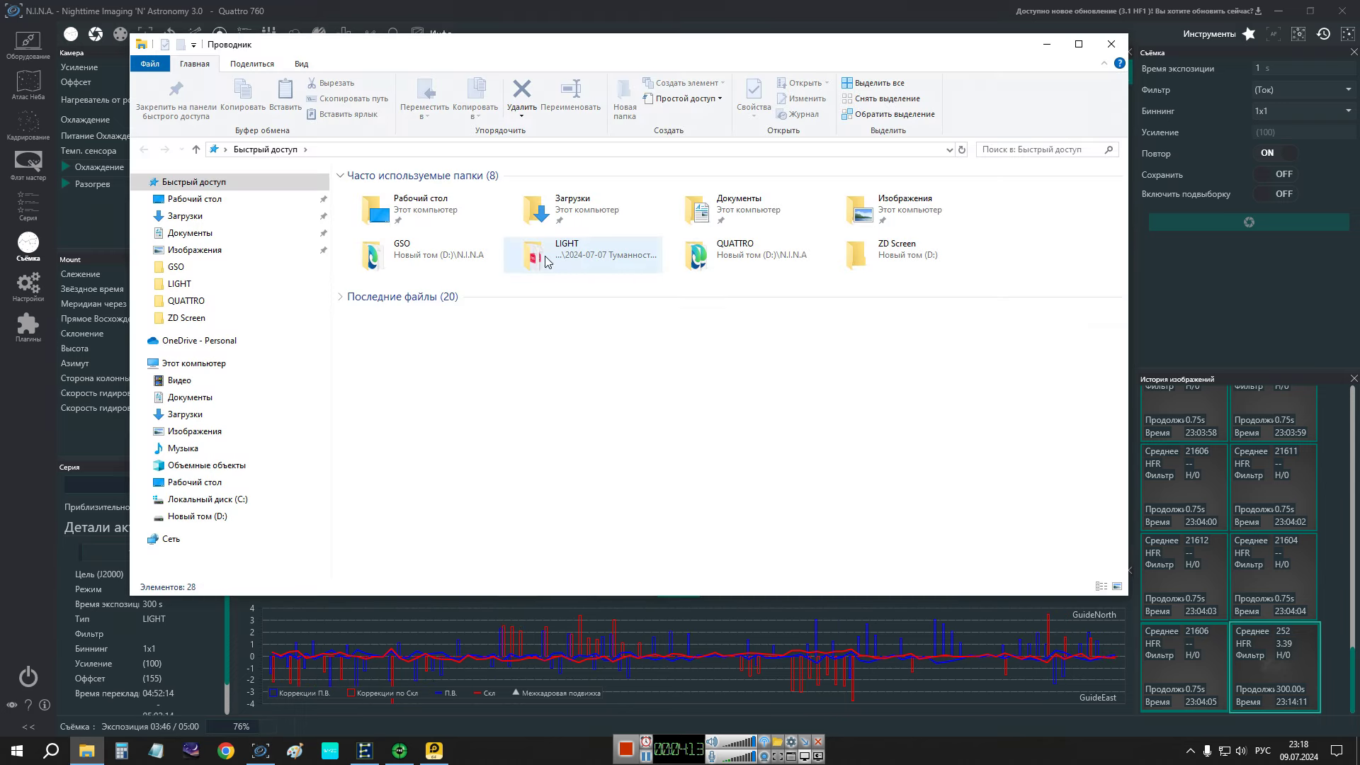
double_click(794, 251)
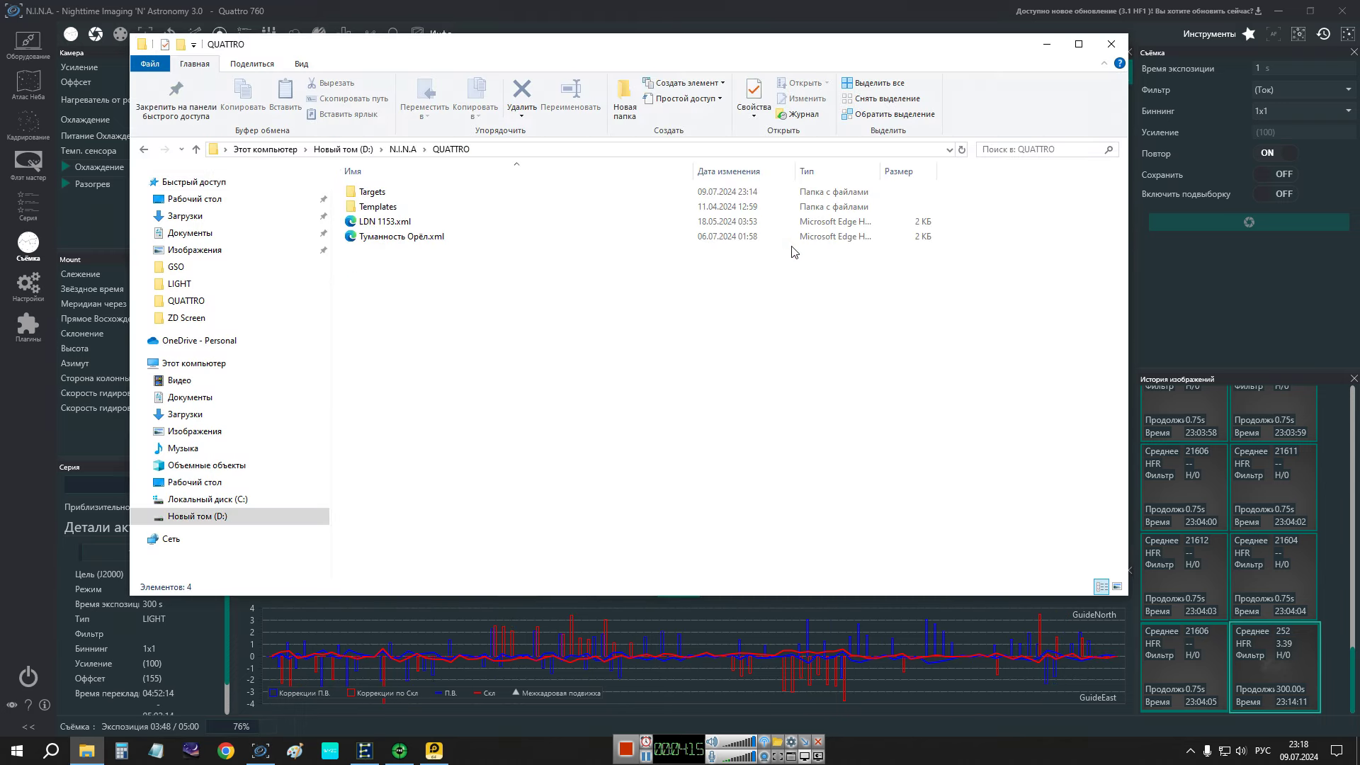
double_click(461, 193)
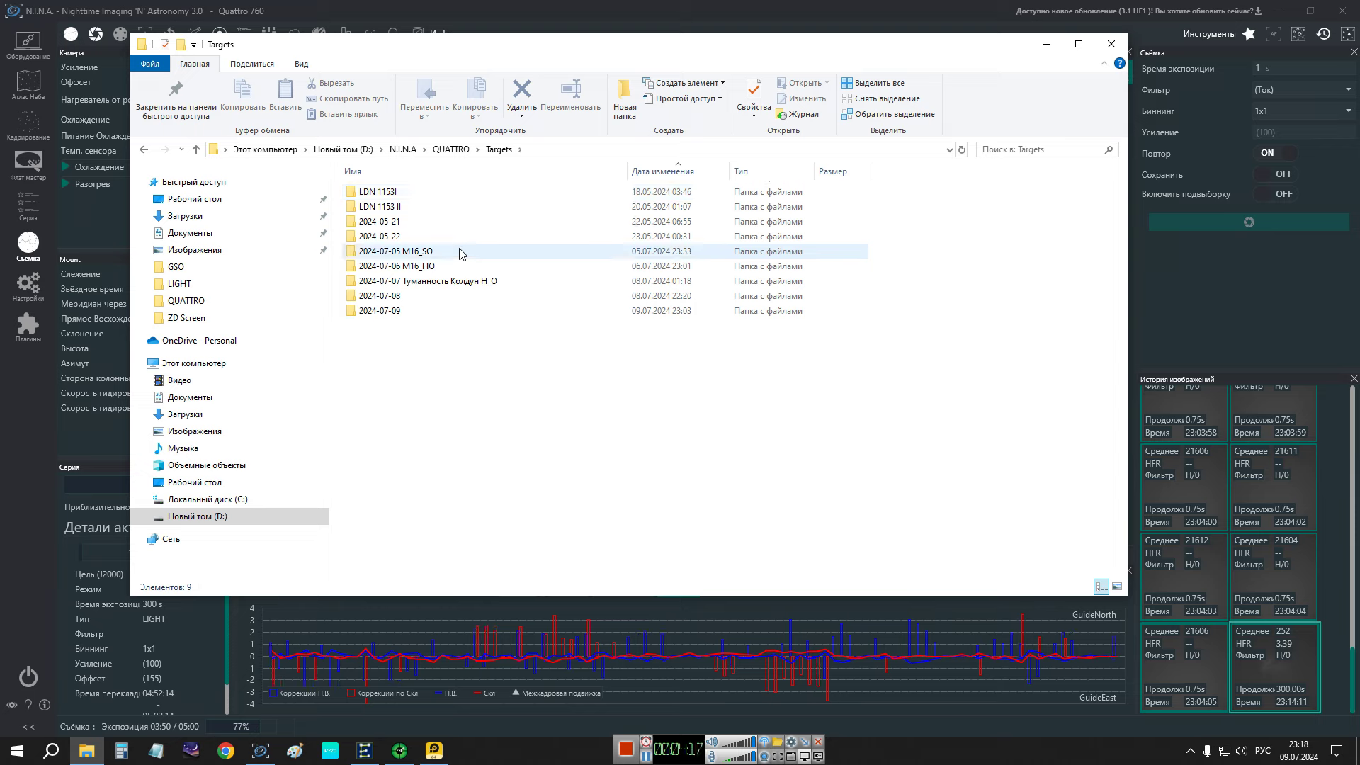
double_click(416, 312)
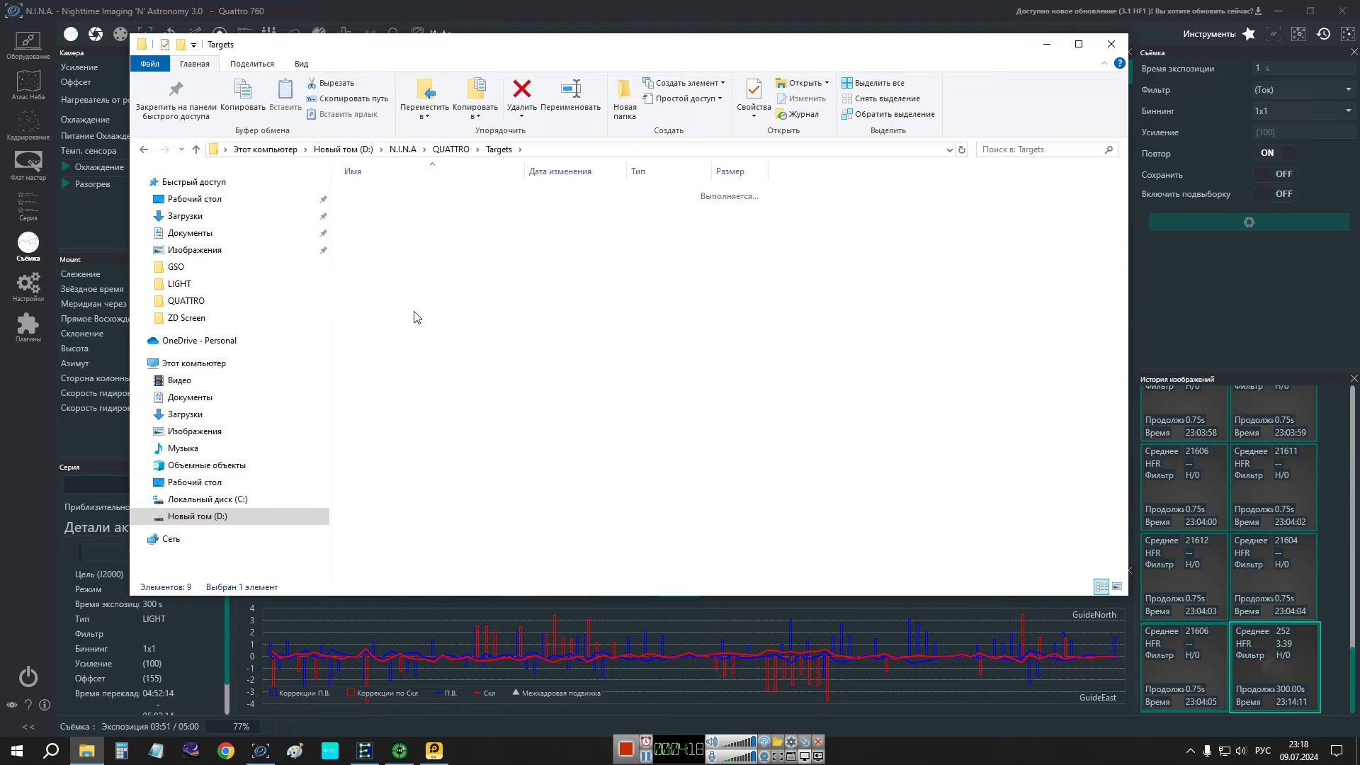
double_click(417, 208)
double_click(423, 194)
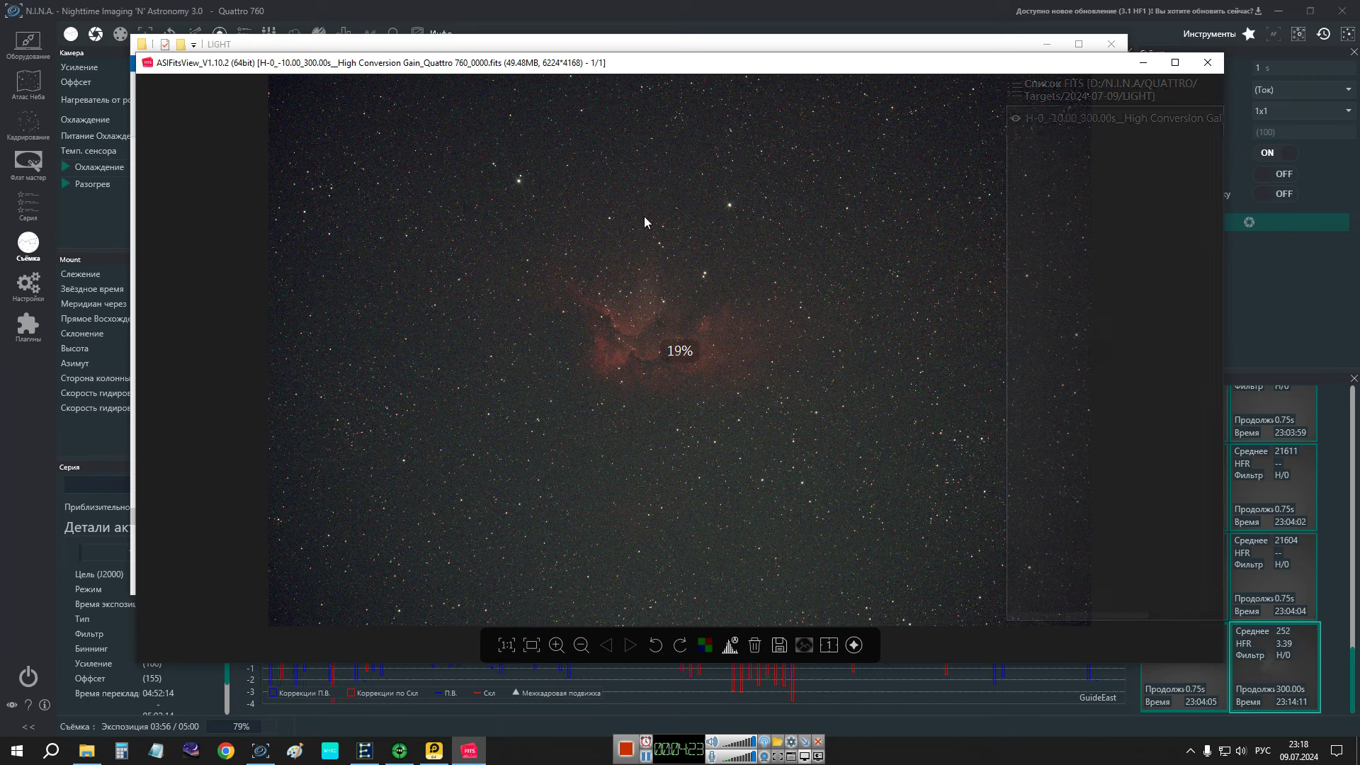
scroll(672, 346, "up", 3)
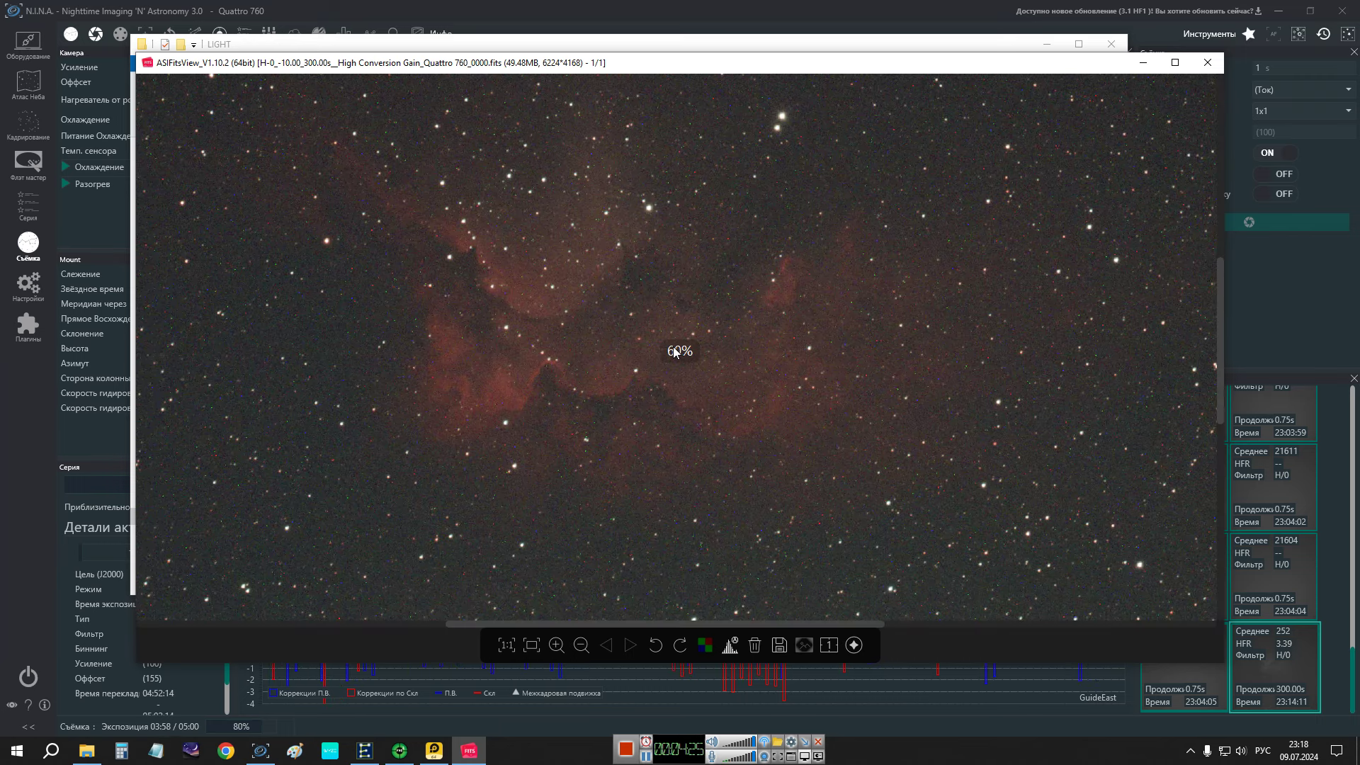
Examine the close star pair, the star field below the nebula and the nebula's dark edges at close range, ending on the whole frame
left_click_drag(754, 174, 730, 330)
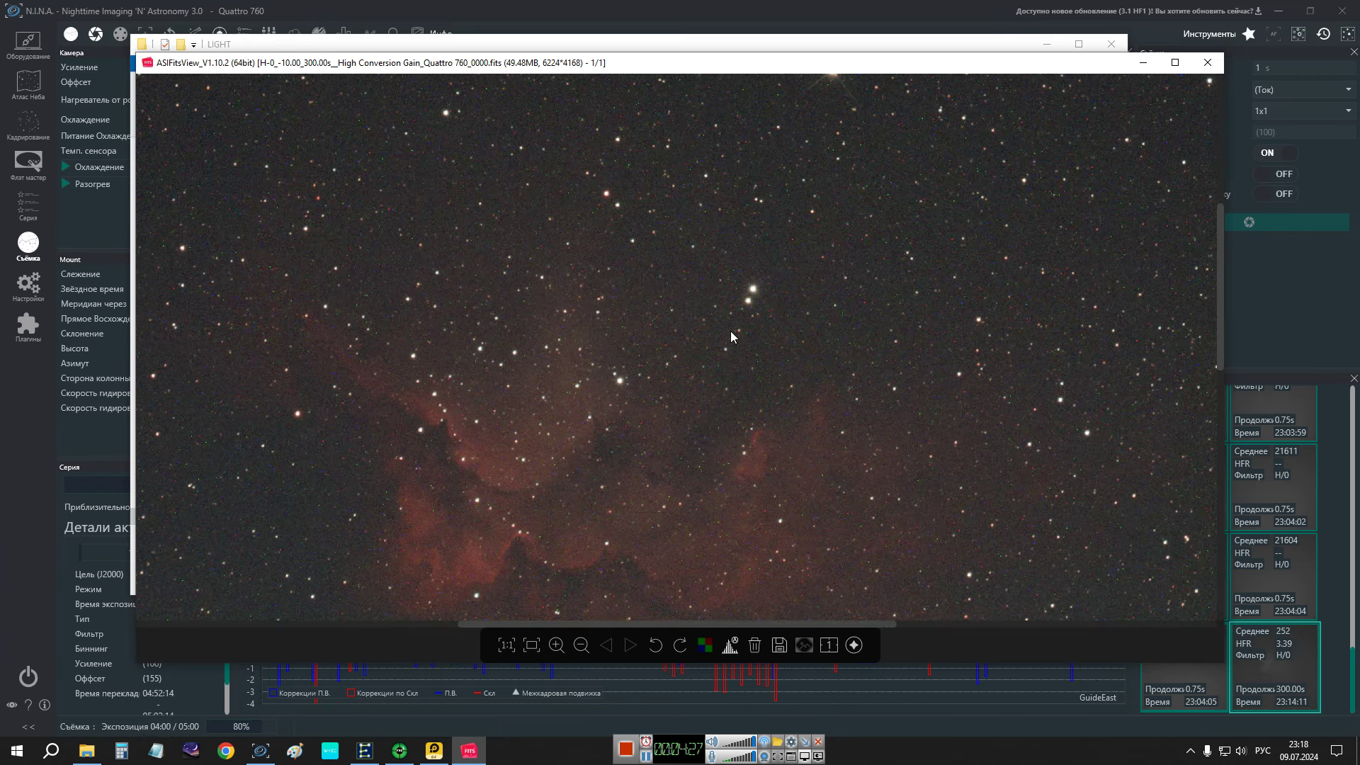
scroll(742, 313, "up", 1)
scroll(752, 301, "up", 1)
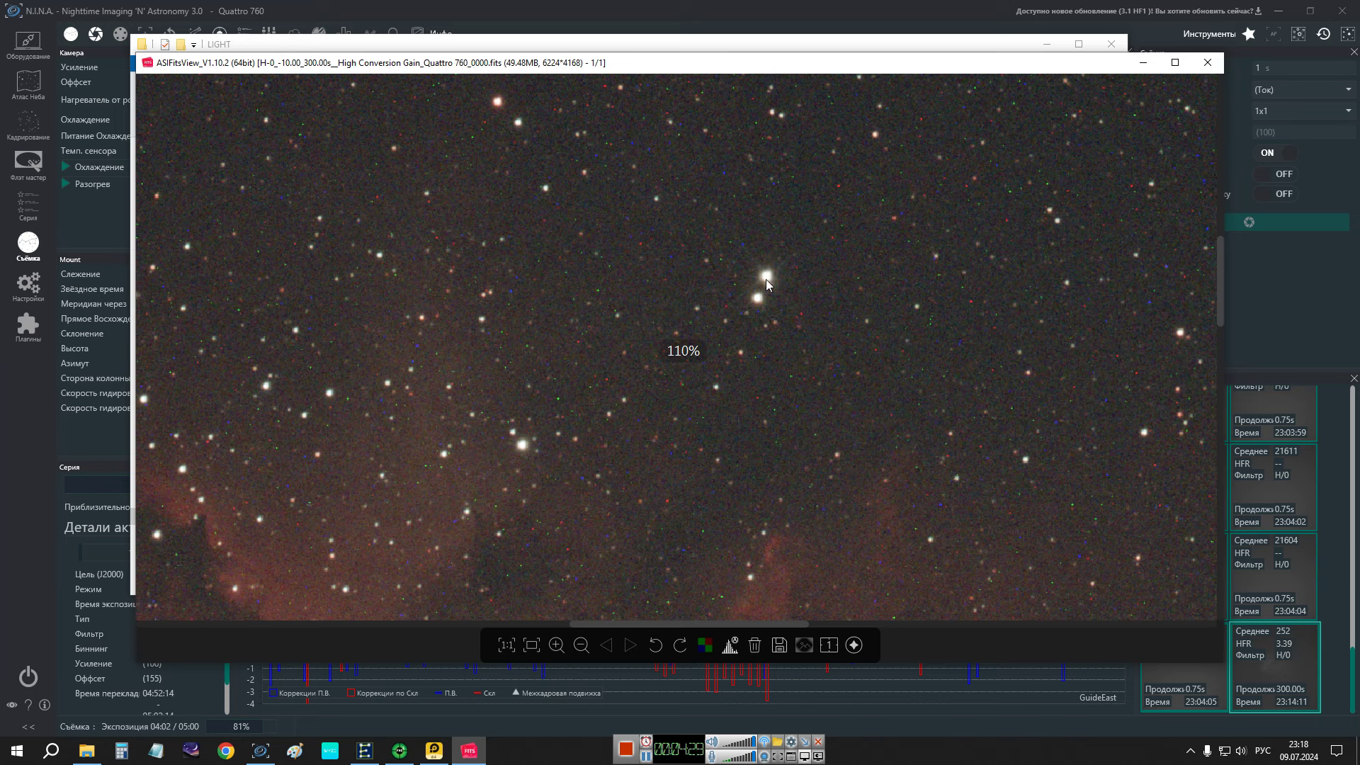
scroll(750, 270, "down", 6)
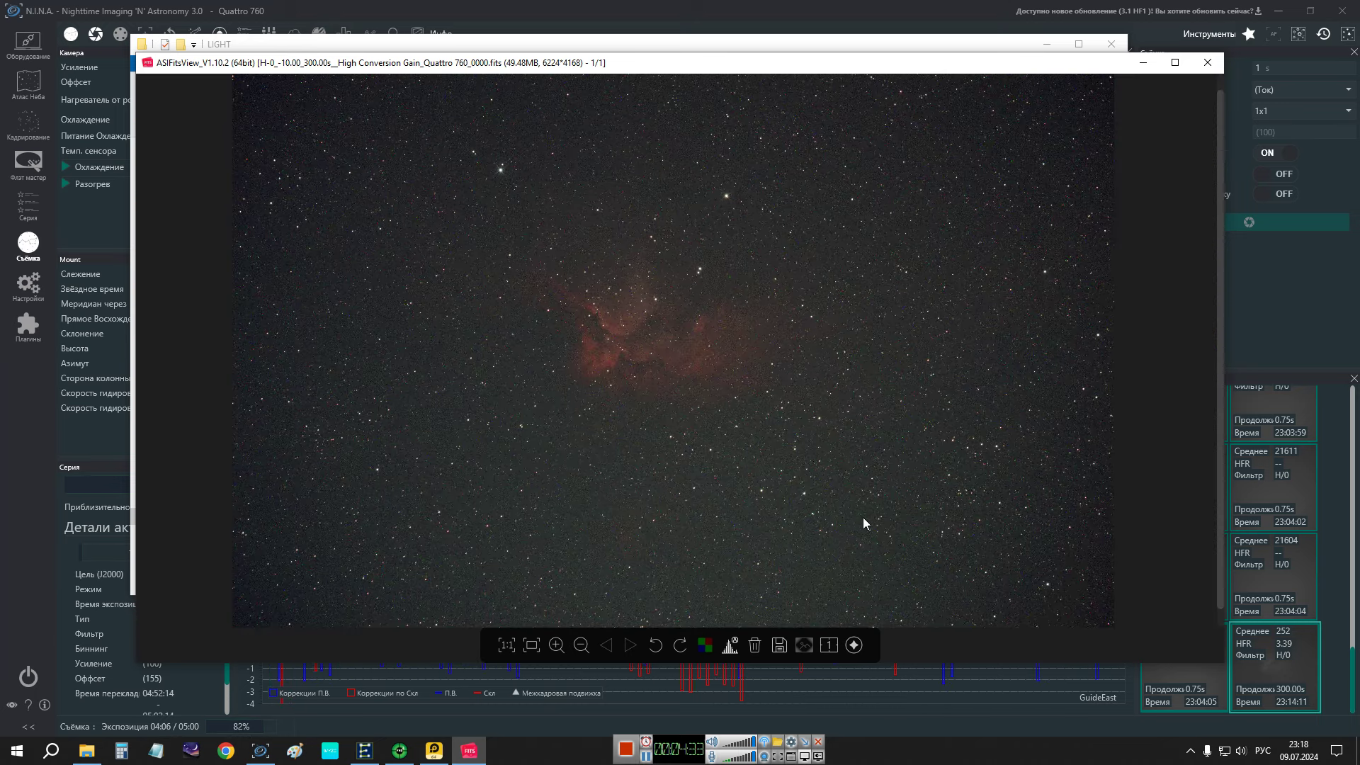
scroll(799, 504, "up", 5)
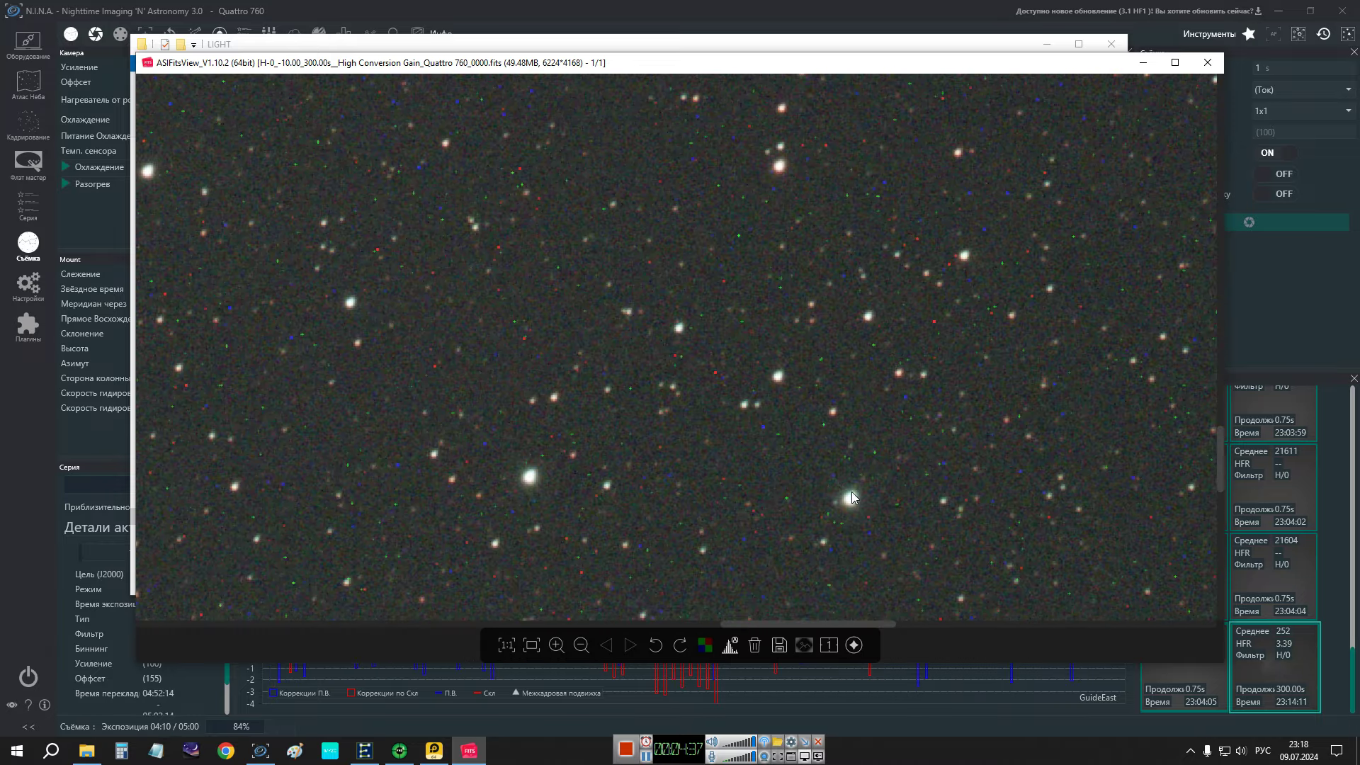
scroll(857, 317, "down", 5)
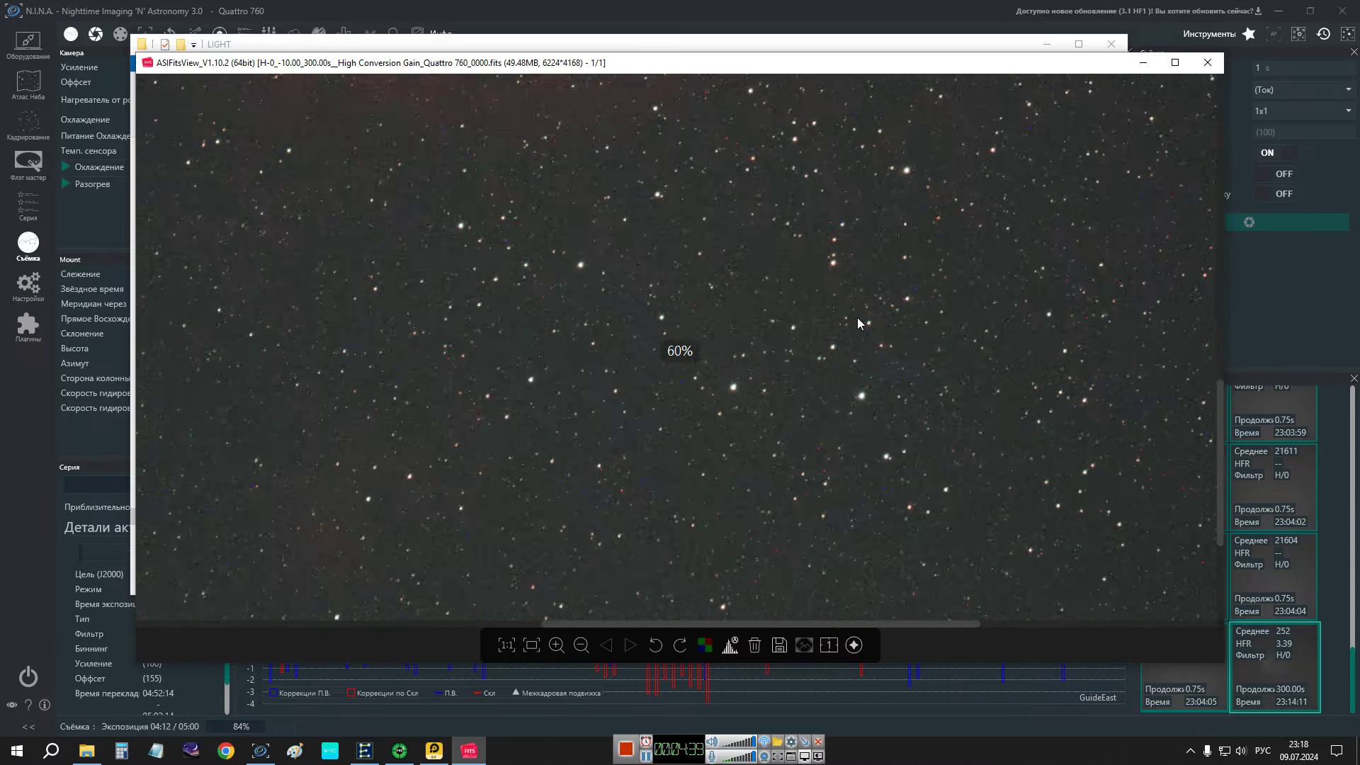
scroll(650, 357, "up", 5)
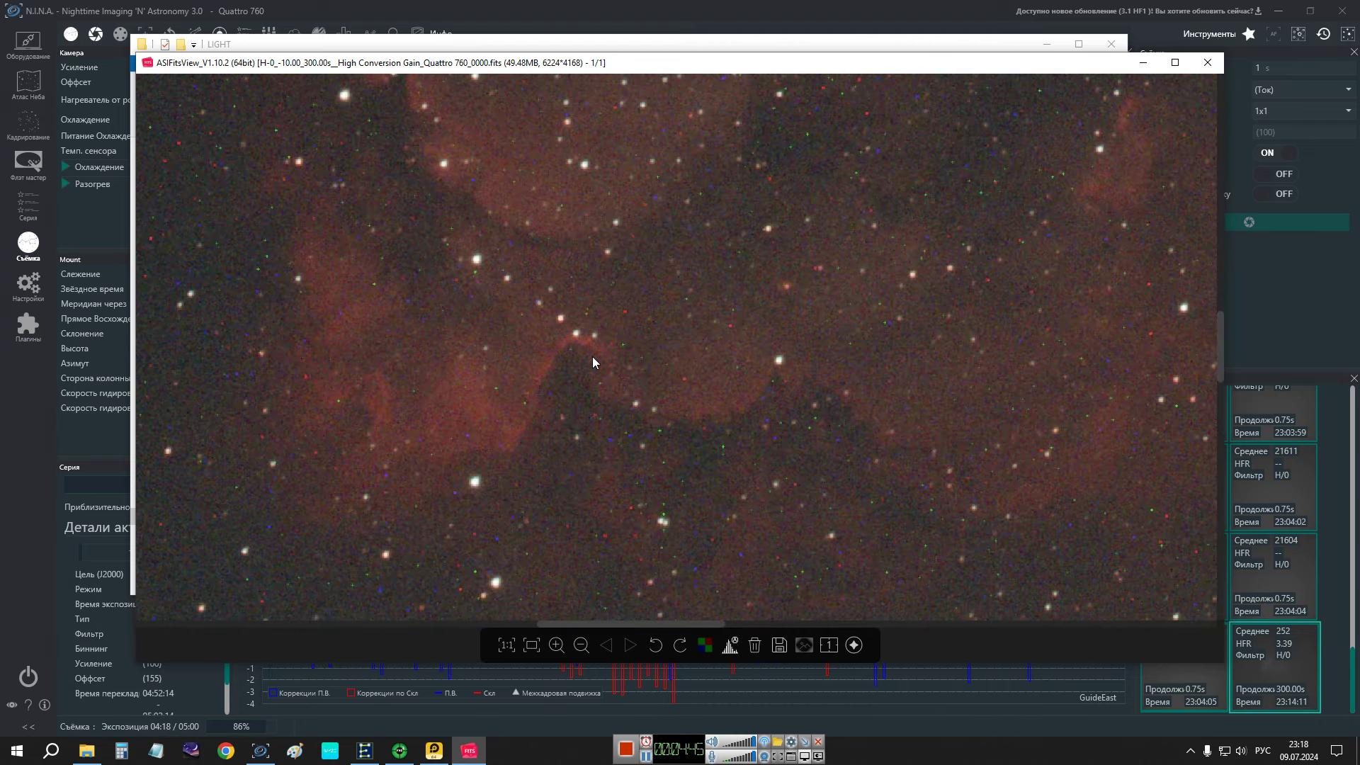
scroll(610, 340, "down", 6)
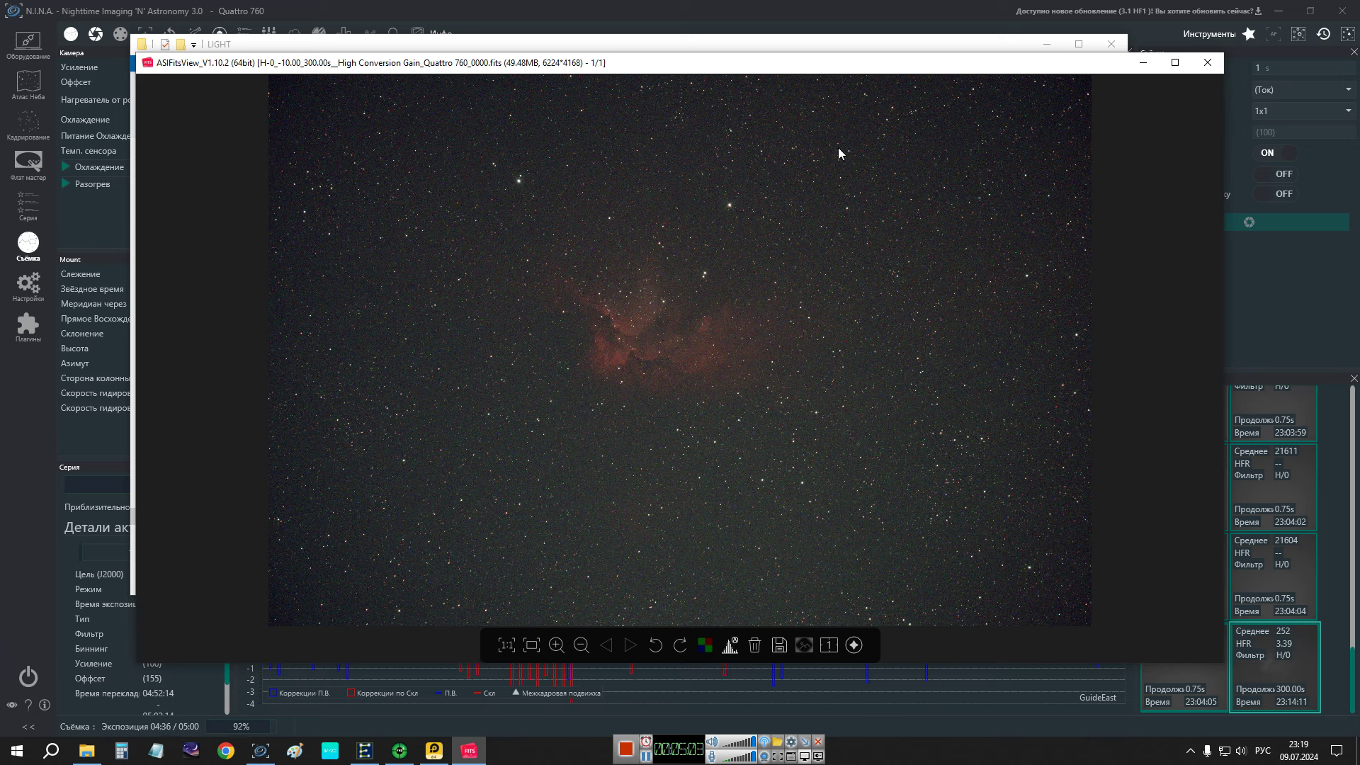
Minimize the FITS viewer and the LIGHT folder window, and review the NGC 7380 target sequence in N.I.N.A
left_click(1142, 62)
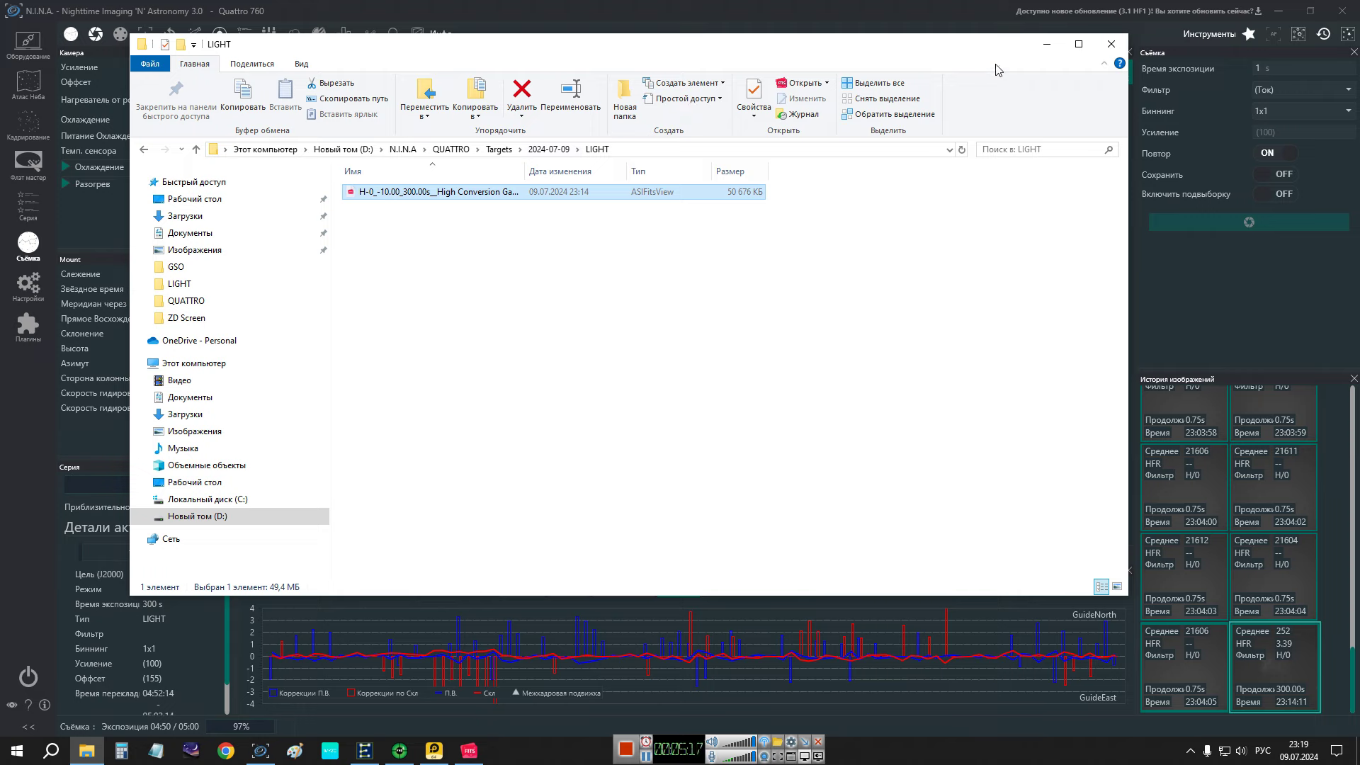
left_click(1047, 48)
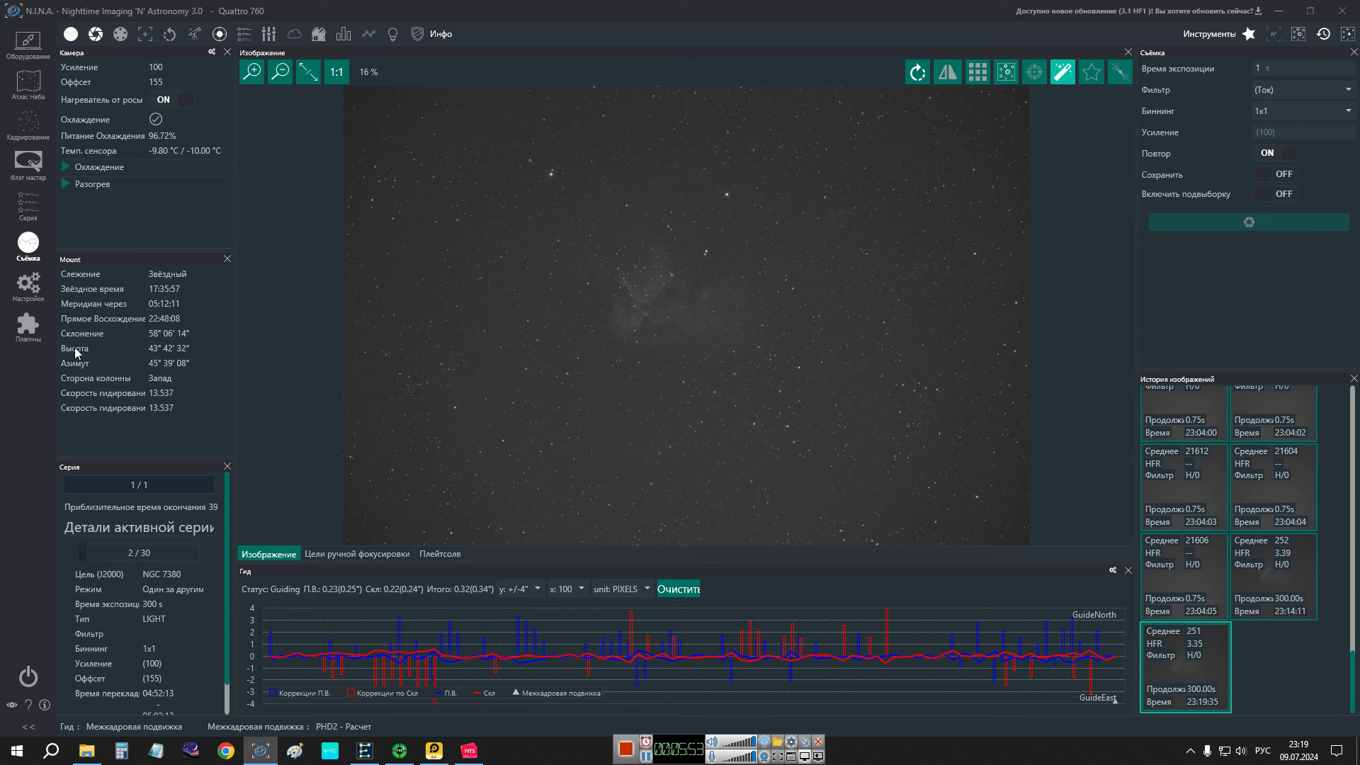
left_click(27, 209)
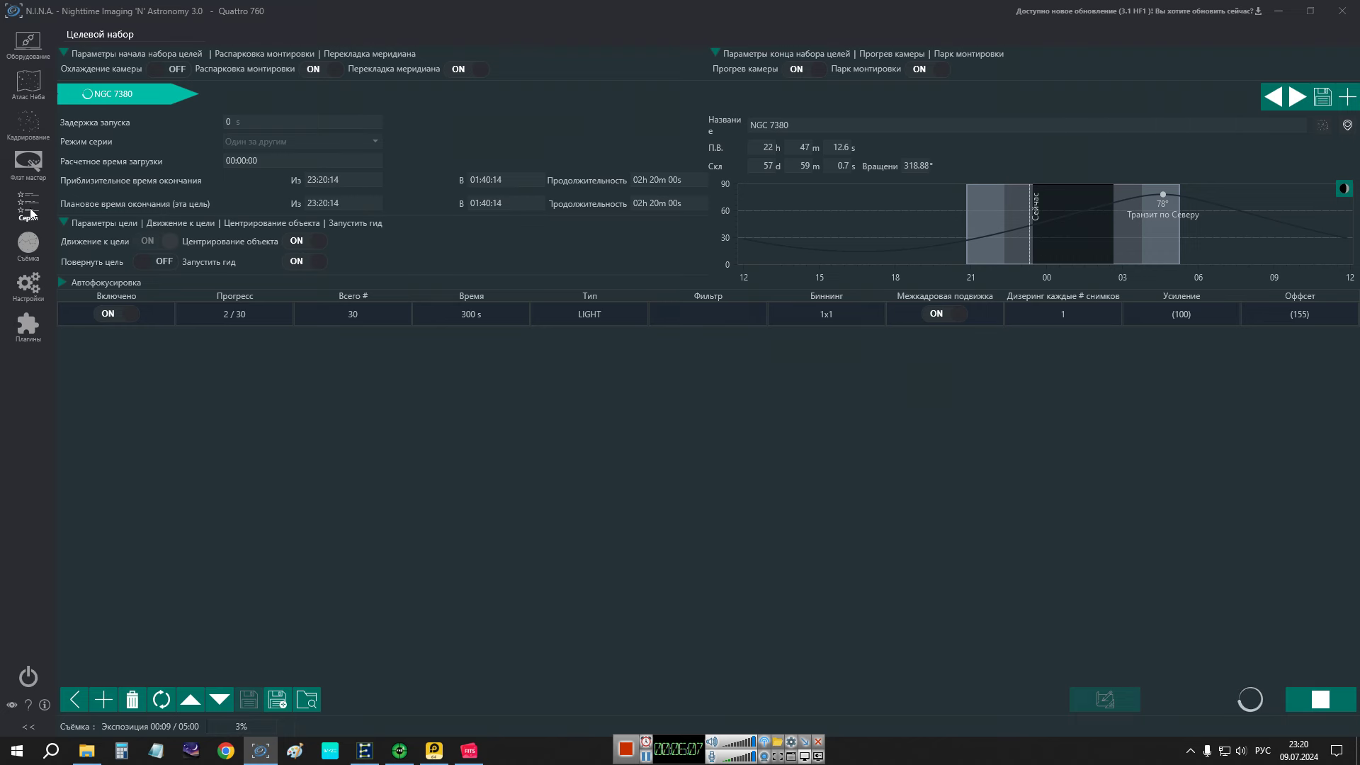
Return to the imaging view and shorten the camera panel to give the Mount panel more height
left_click(29, 245)
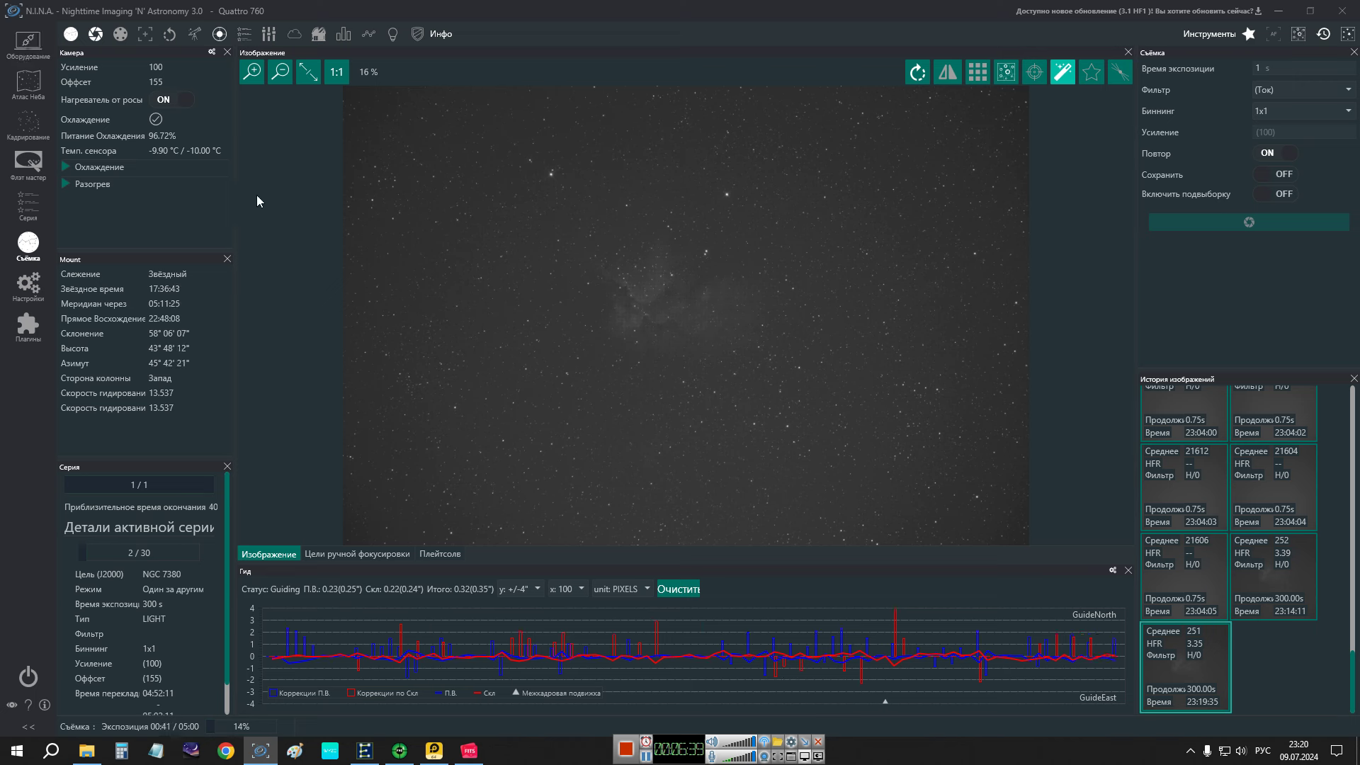
left_click_drag(148, 250, 152, 213)
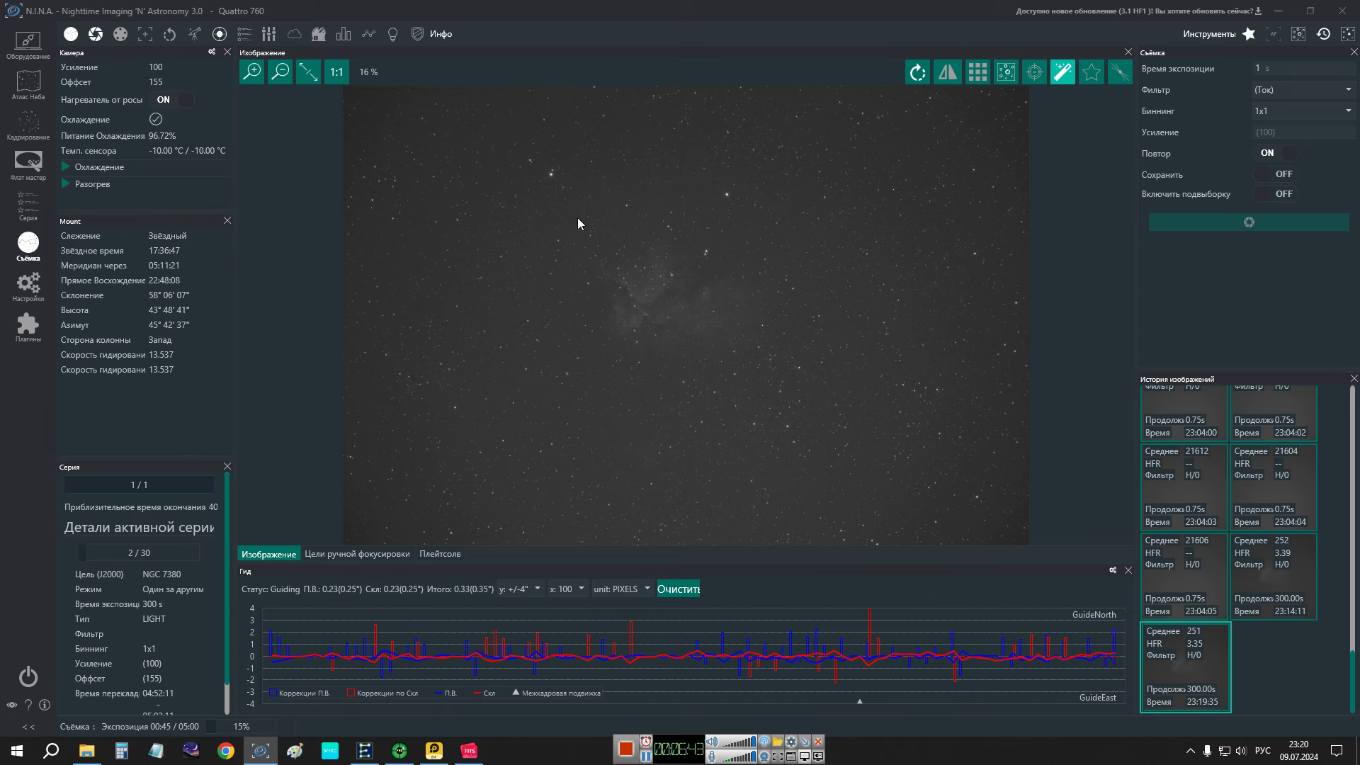